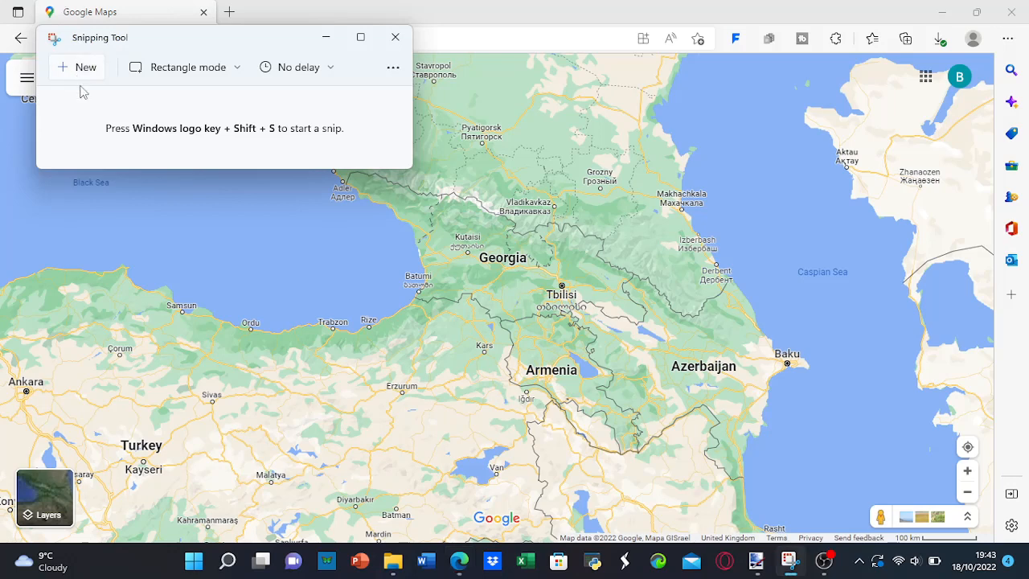
Capture the Caucasus region of the map as a rectangular snip, from the Black Sea to the Caspian Sea, and switch to paint.net.
click(78, 72)
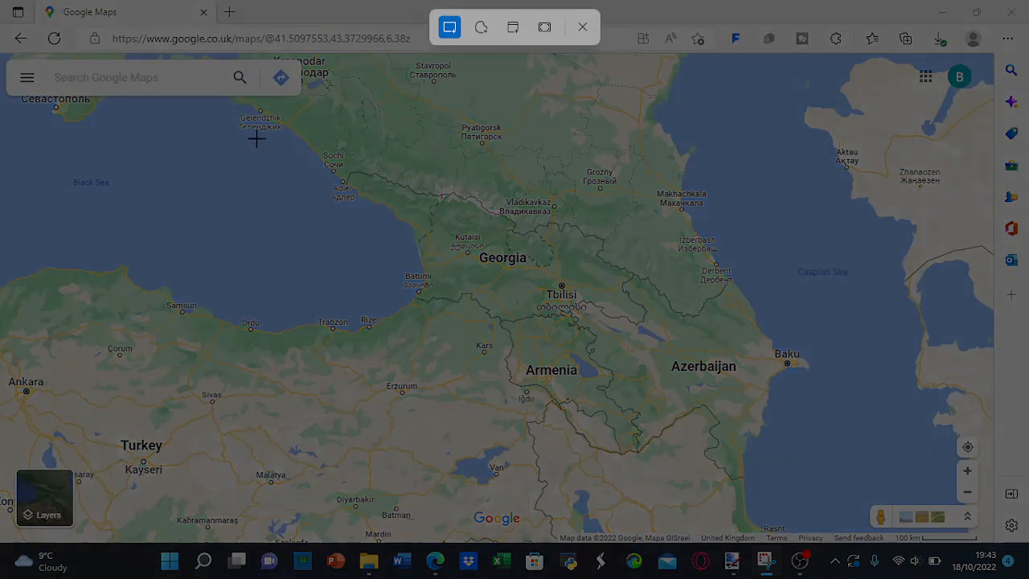
drag(234, 133, 847, 511)
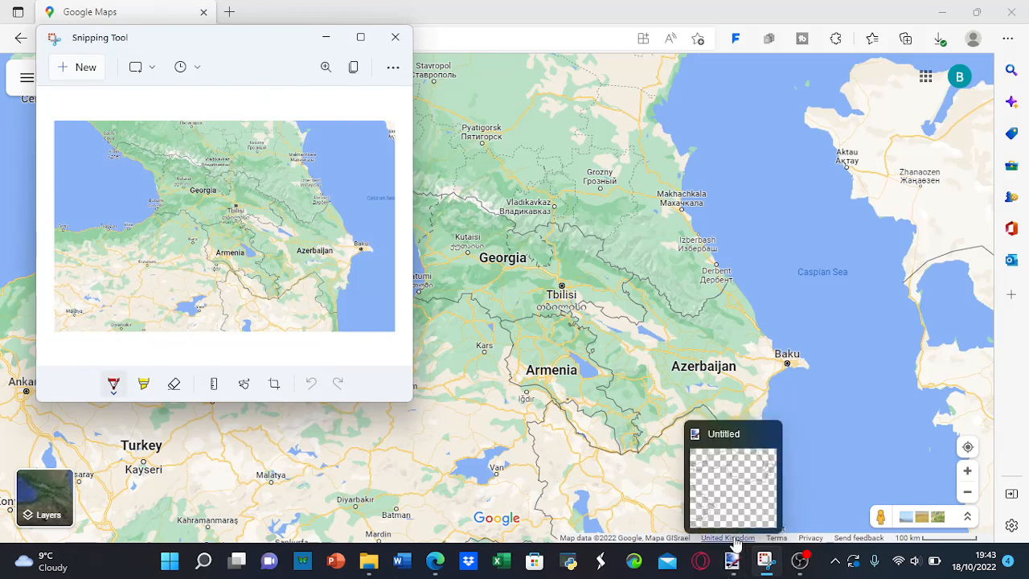
click(732, 563)
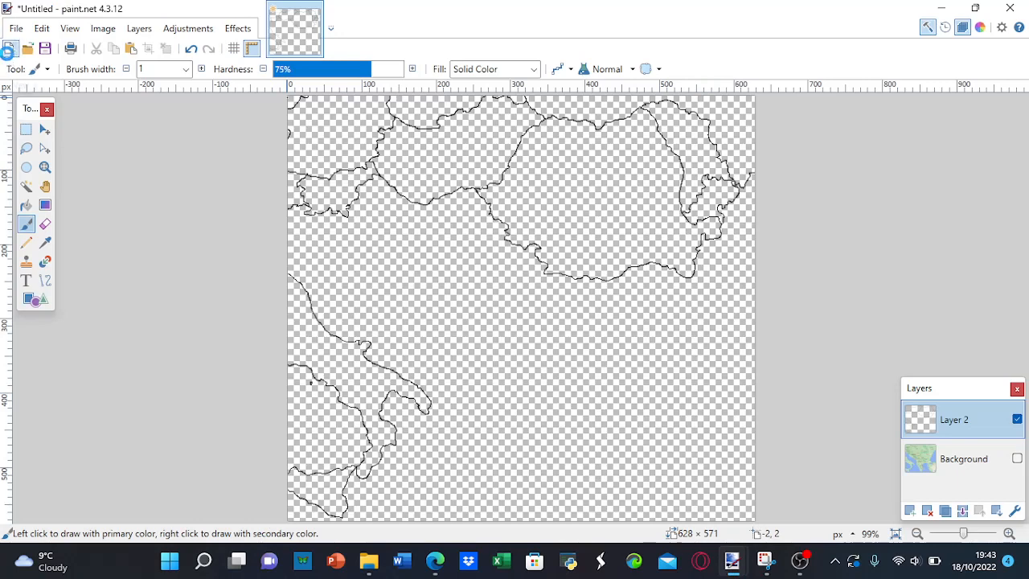
Create a new 814 × 503 pixel image and paste the map snip into it.
click(8, 49)
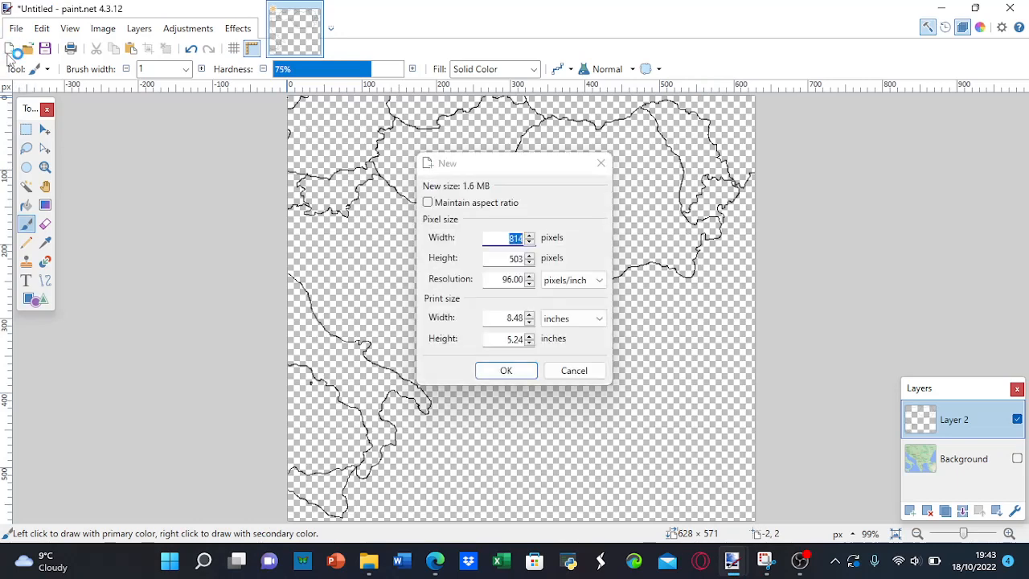
key(Return)
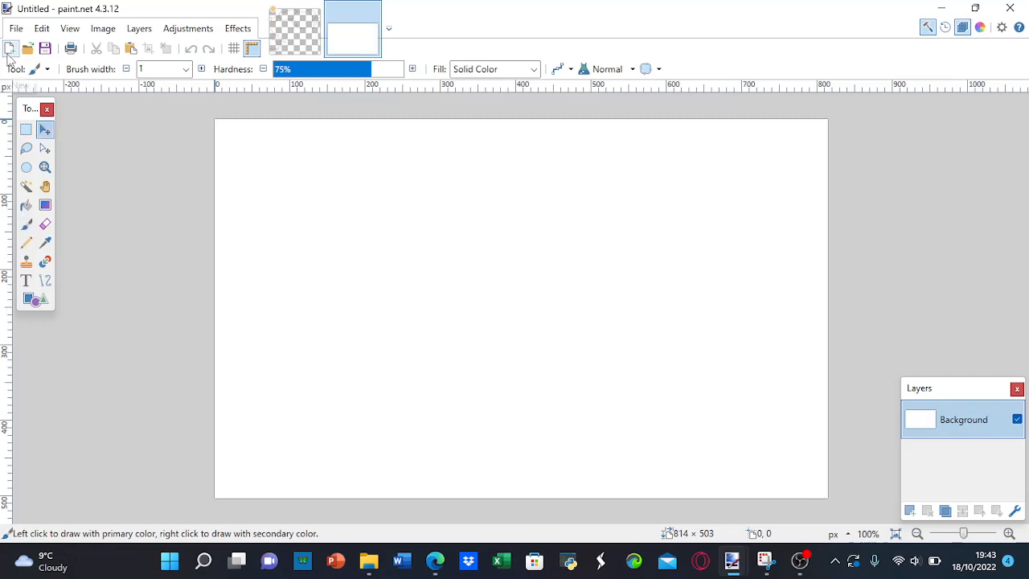
key(ctrl+v)
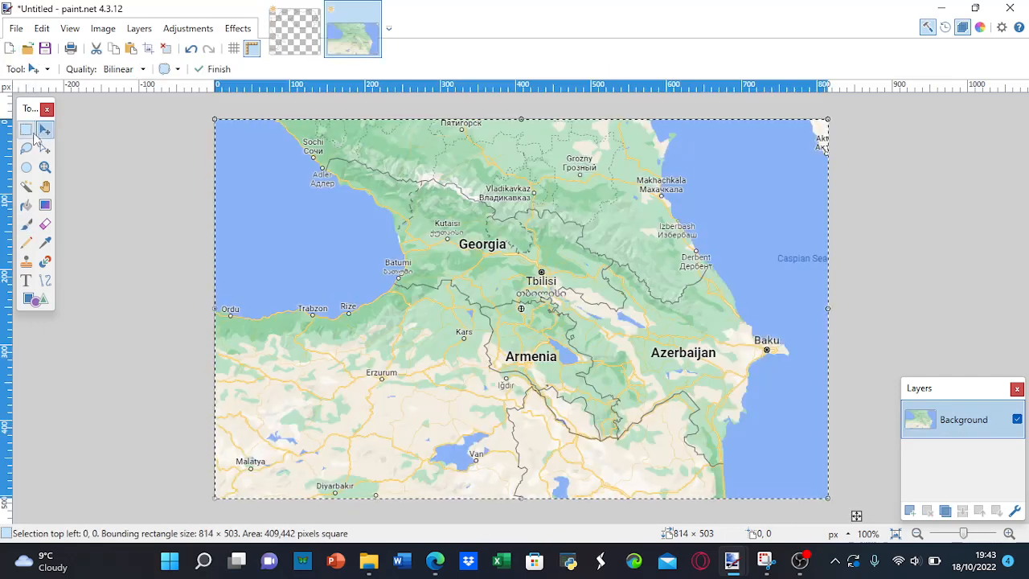
click(27, 129)
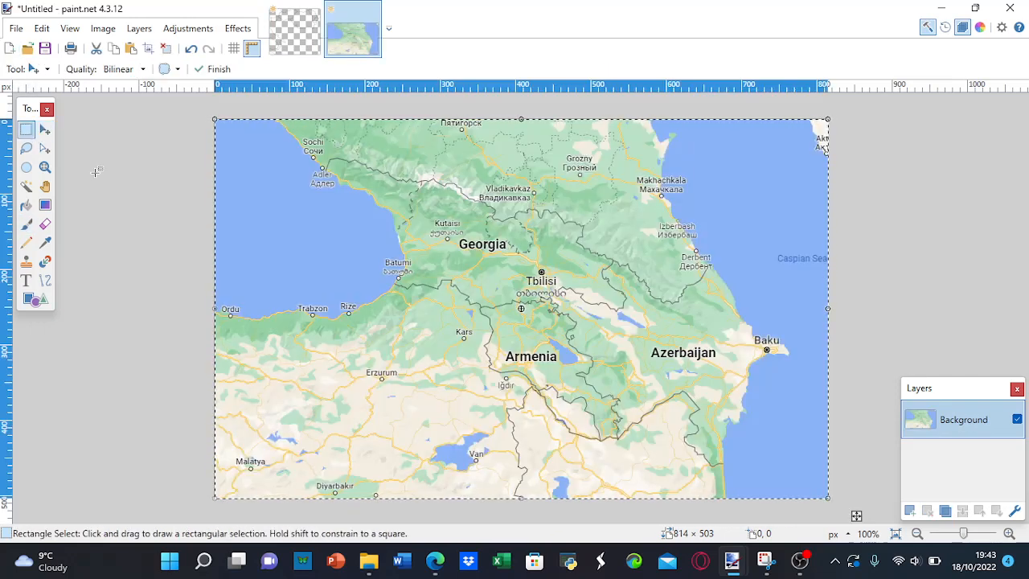
Add a new layer above the map, activate the Paintbrush and review its colour settings.
click(909, 511)
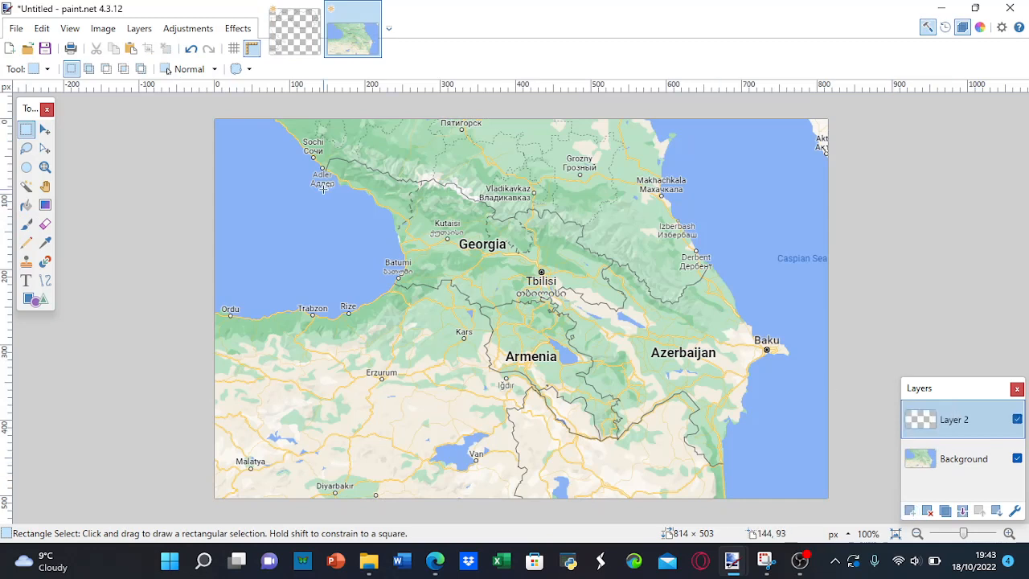
click(40, 228)
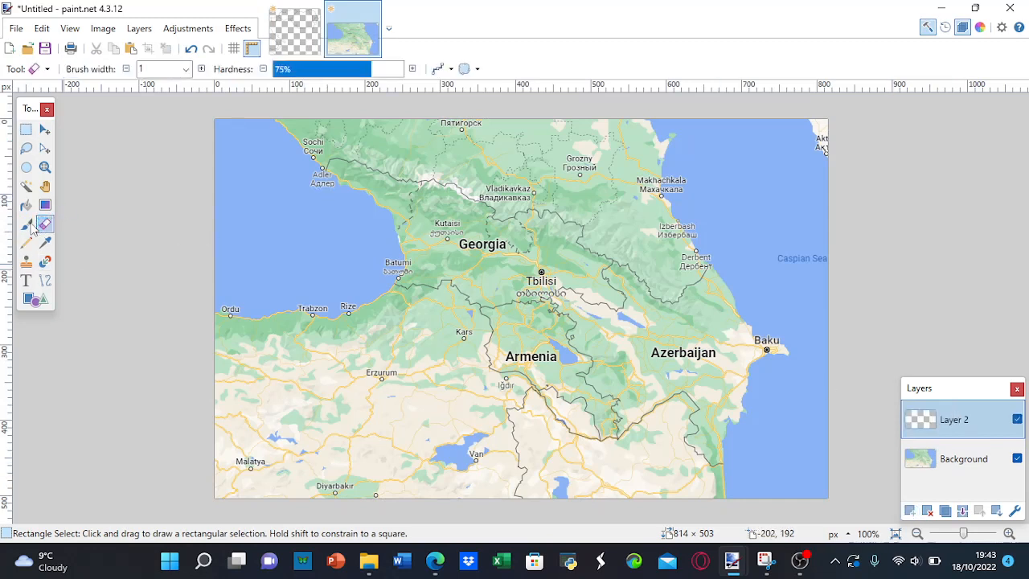
click(26, 225)
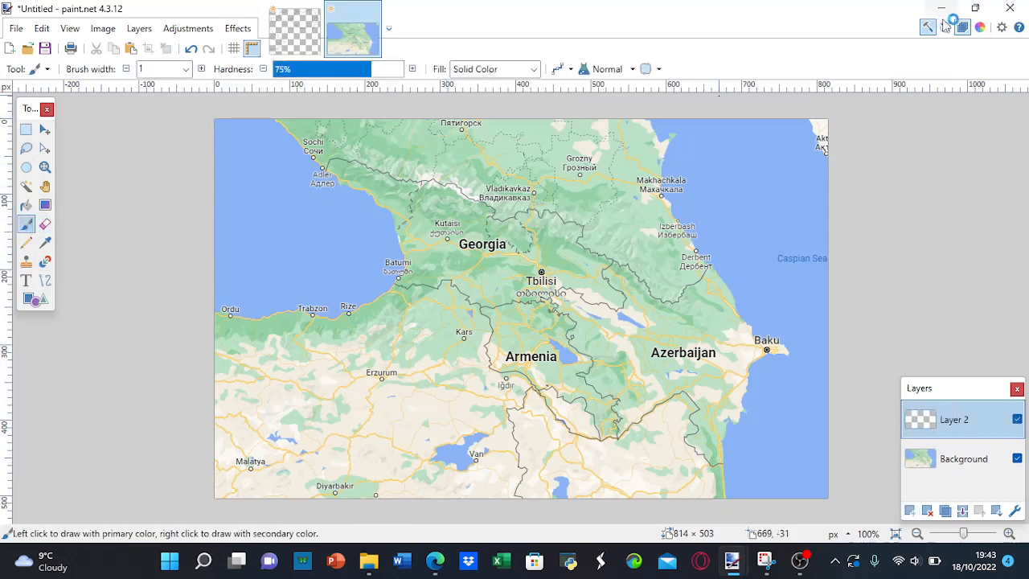
click(980, 28)
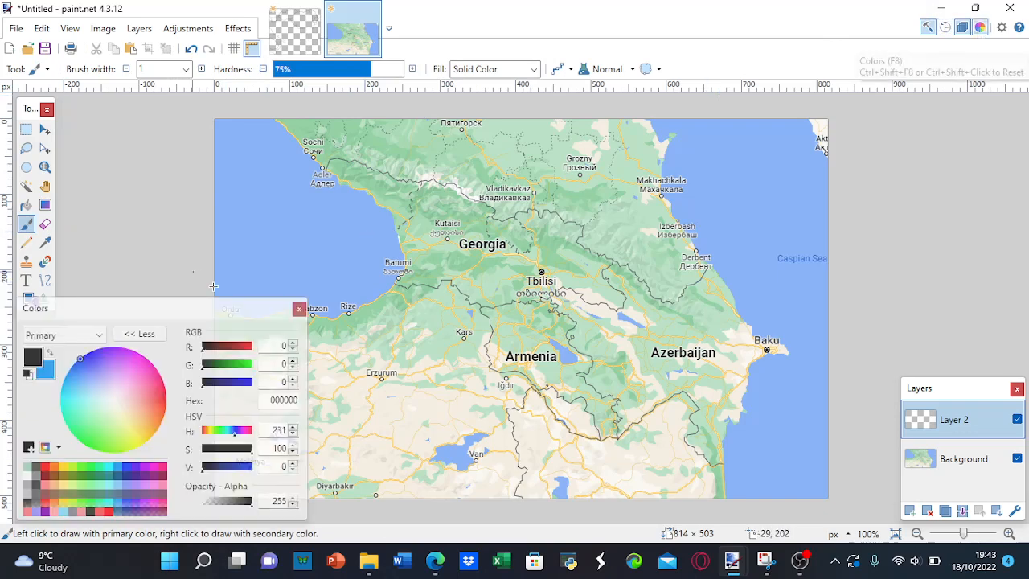
click(298, 310)
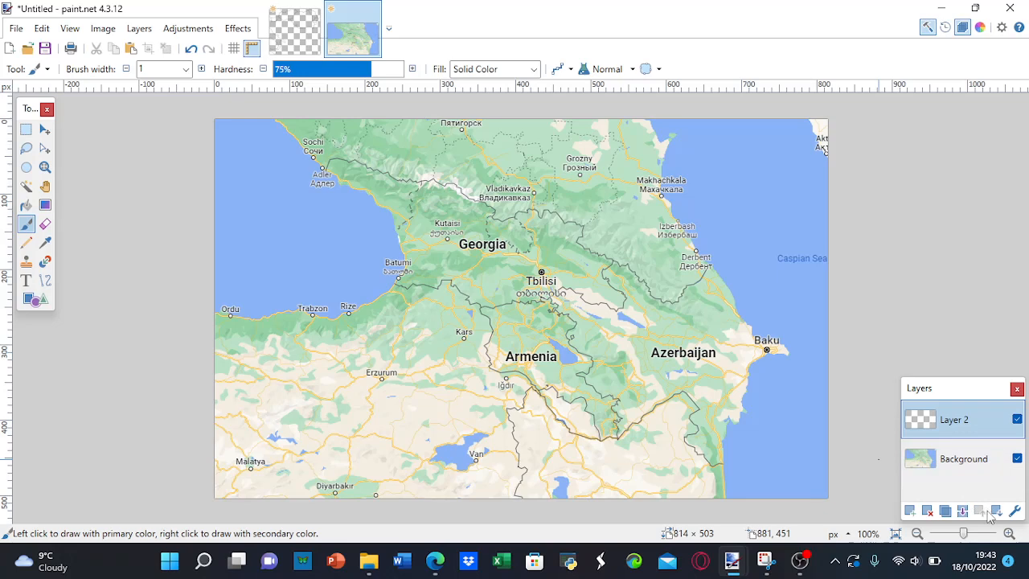
click(1009, 533)
click(1008, 533)
click(1008, 533)
click(1009, 533)
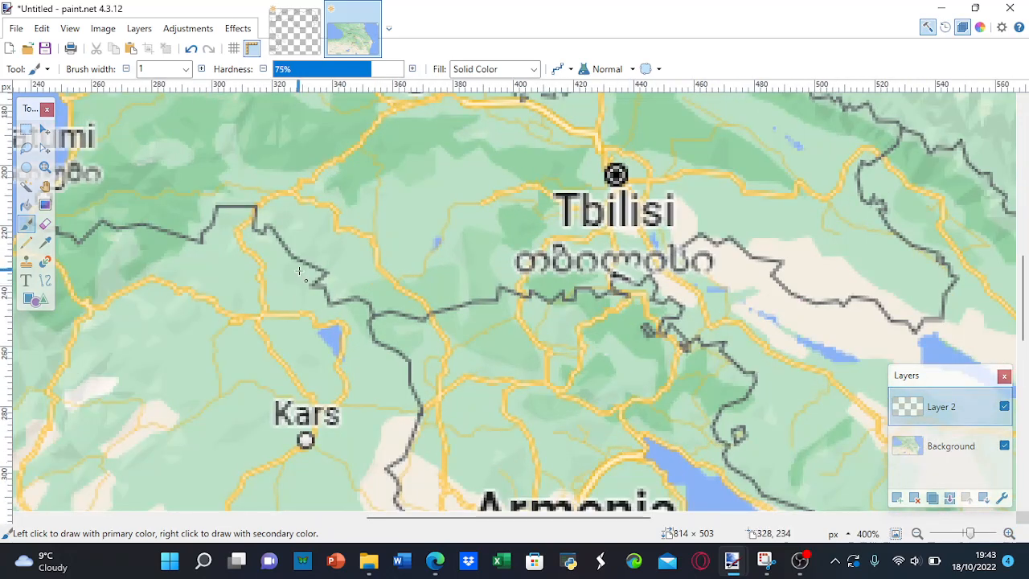
mouse_move(373, 310)
mouse_down()
mouse_move(325, 305)
mouse_move(319, 281)
mouse_move(341, 265)
mouse_move(281, 246)
mouse_move(231, 209)
mouse_move(204, 216)
mouse_move(165, 251)
mouse_up()
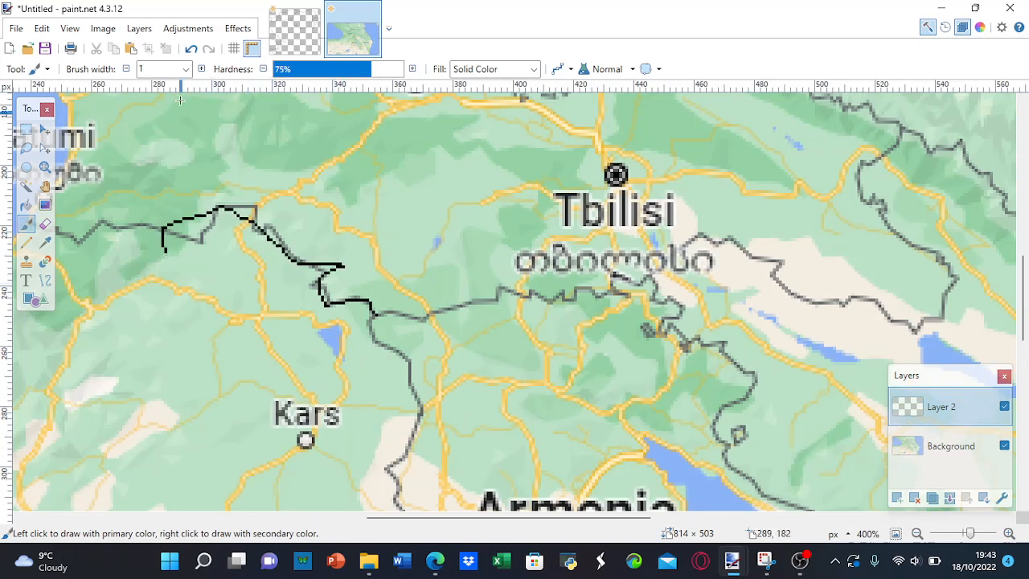
click(193, 49)
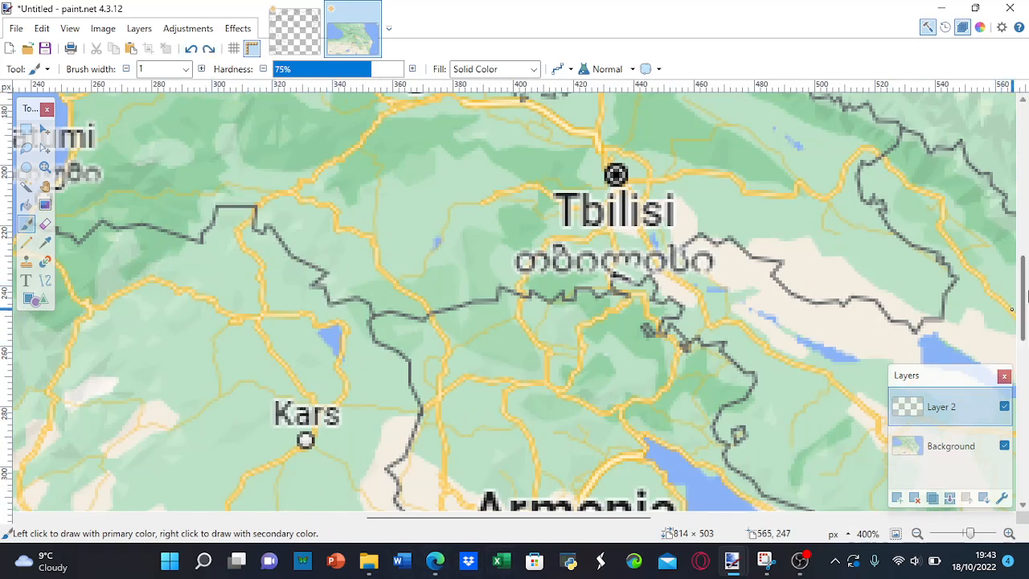
Trace the closed border of the exclave south of Armenia on Layer 2 with the thin black brush.
scroll(1026, 320, down, 3)
scroll(1026, 320, down, 3)
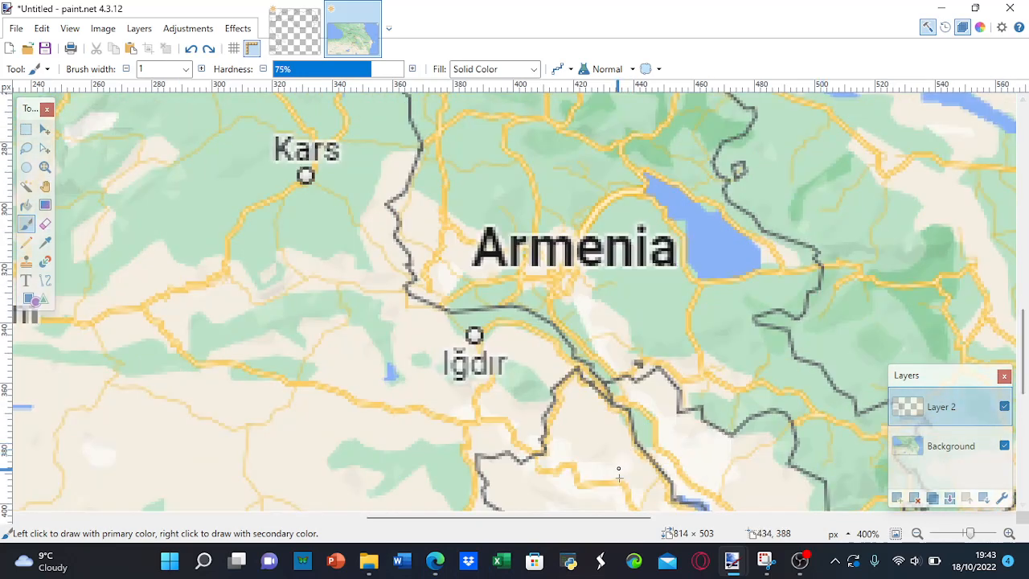
scroll(1025, 336, down, 5)
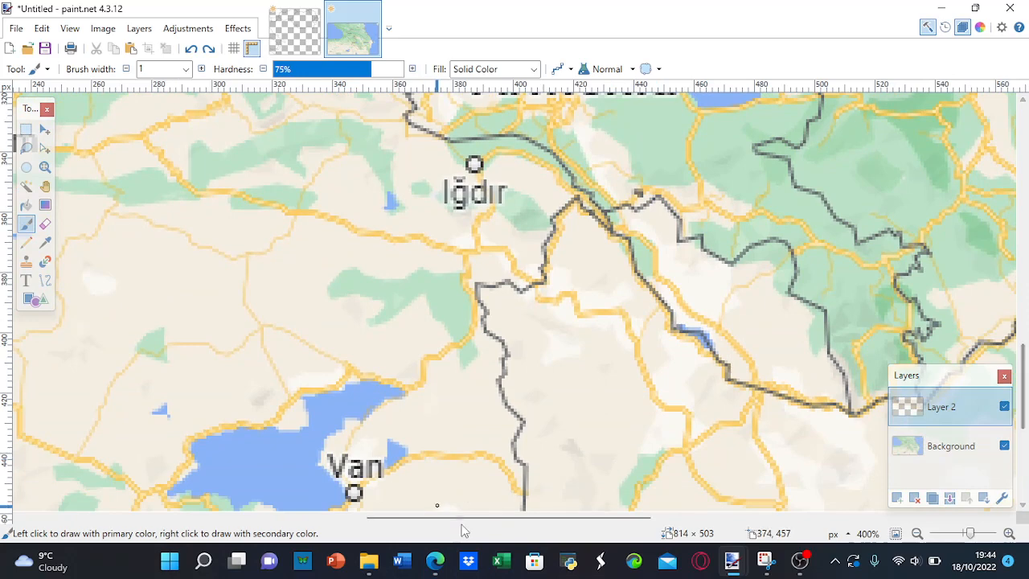
drag(461, 521, 554, 521)
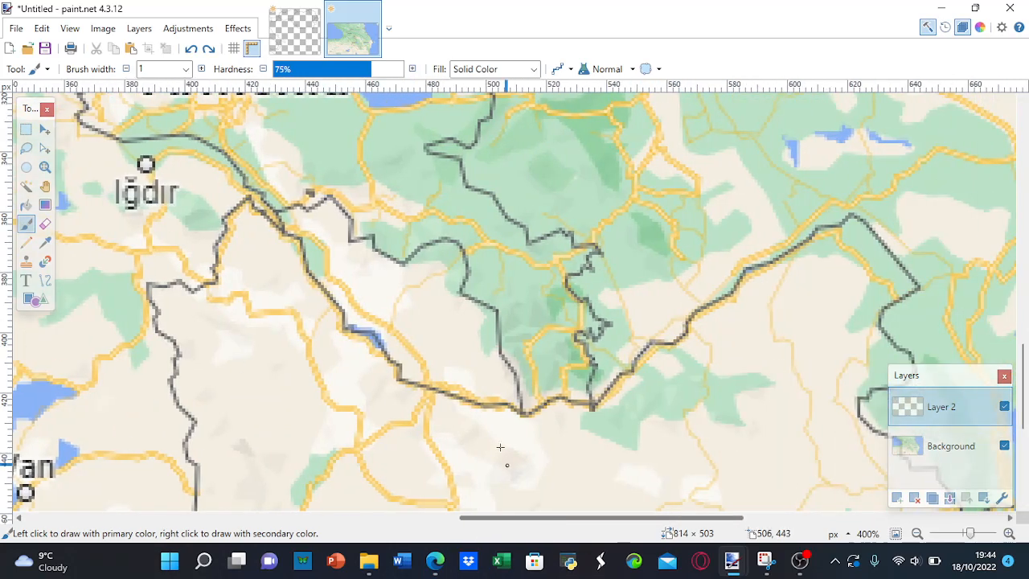
mouse_move(523, 412)
mouse_down()
mouse_move(496, 349)
mouse_move(504, 338)
mouse_move(496, 309)
mouse_move(461, 298)
mouse_move(456, 245)
mouse_move(433, 238)
mouse_move(408, 260)
mouse_move(386, 259)
mouse_move(370, 236)
mouse_move(351, 240)
mouse_move(327, 196)
mouse_move(276, 215)
mouse_up()
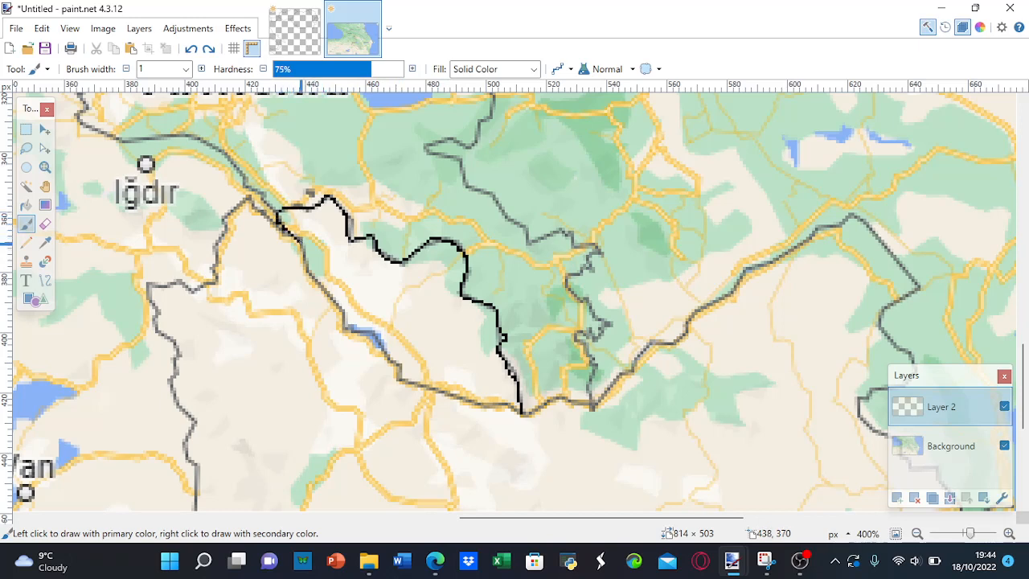
mouse_move(312, 273)
mouse_down()
mouse_move(346, 332)
mouse_move(378, 346)
mouse_move(397, 381)
mouse_move(521, 415)
mouse_up()
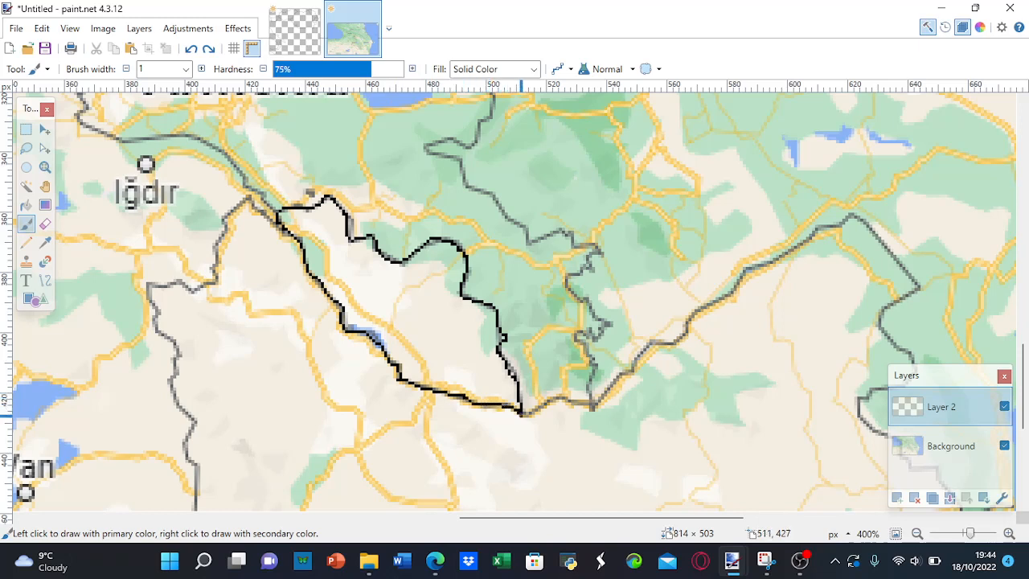
Hide the Background map to inspect the traced exclave outline, show the map again and reselect Layer 2.
click(1004, 447)
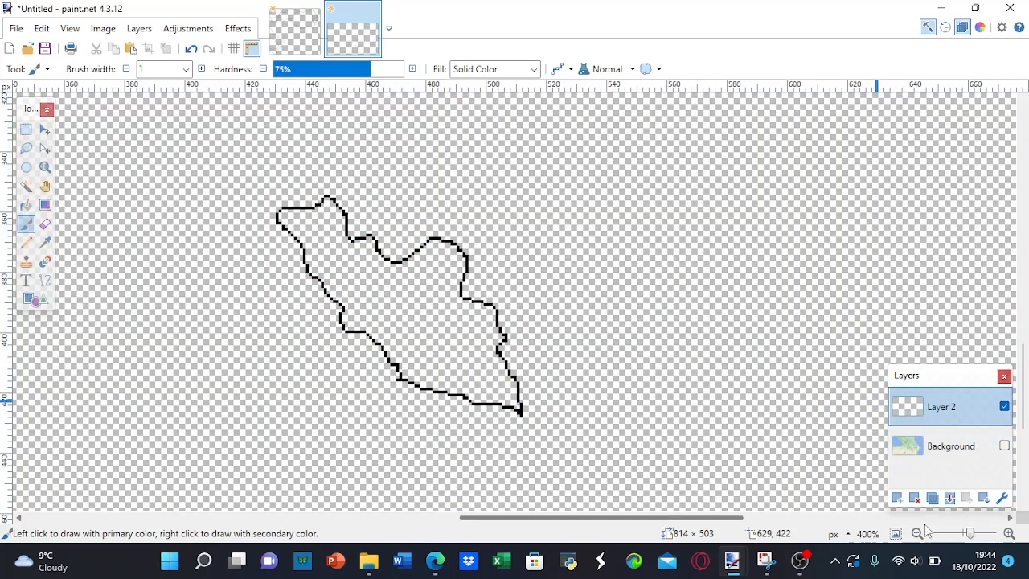
click(897, 533)
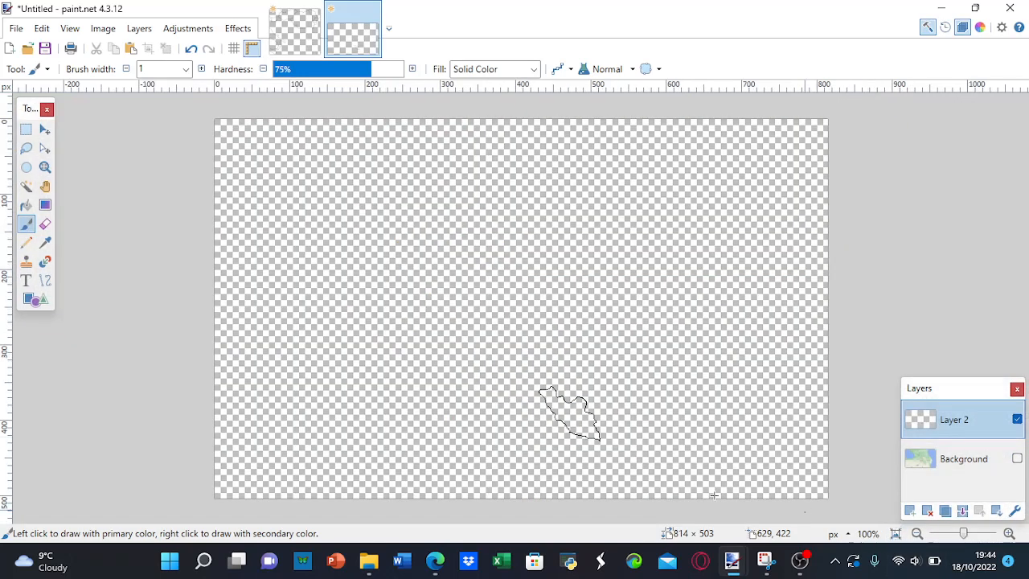
click(1016, 463)
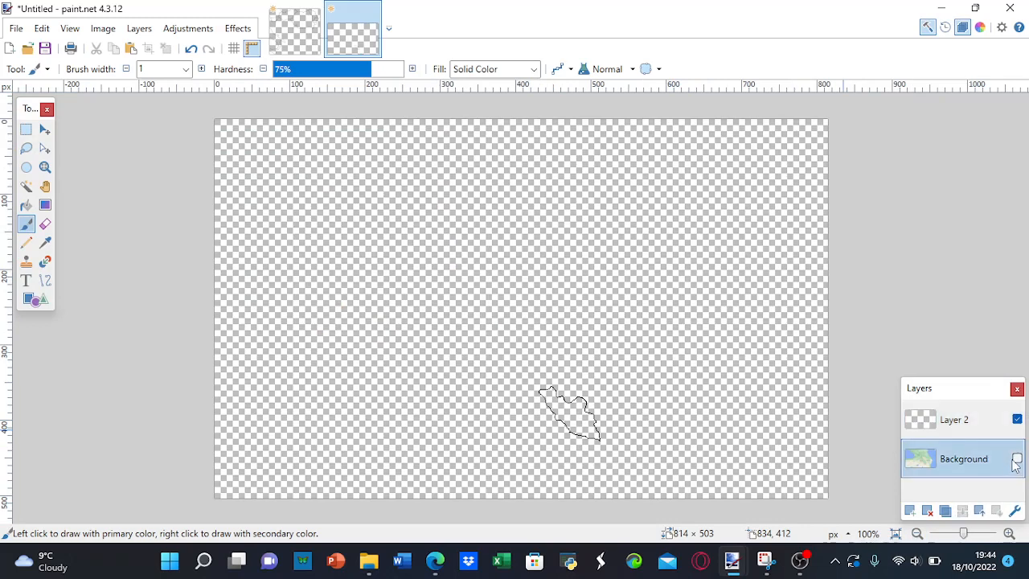
click(1018, 460)
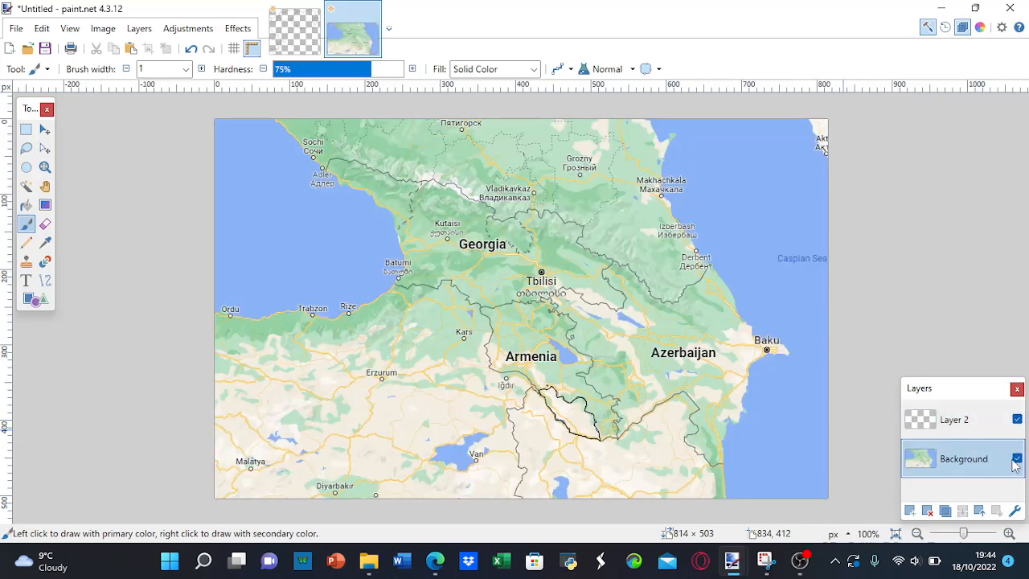
click(970, 422)
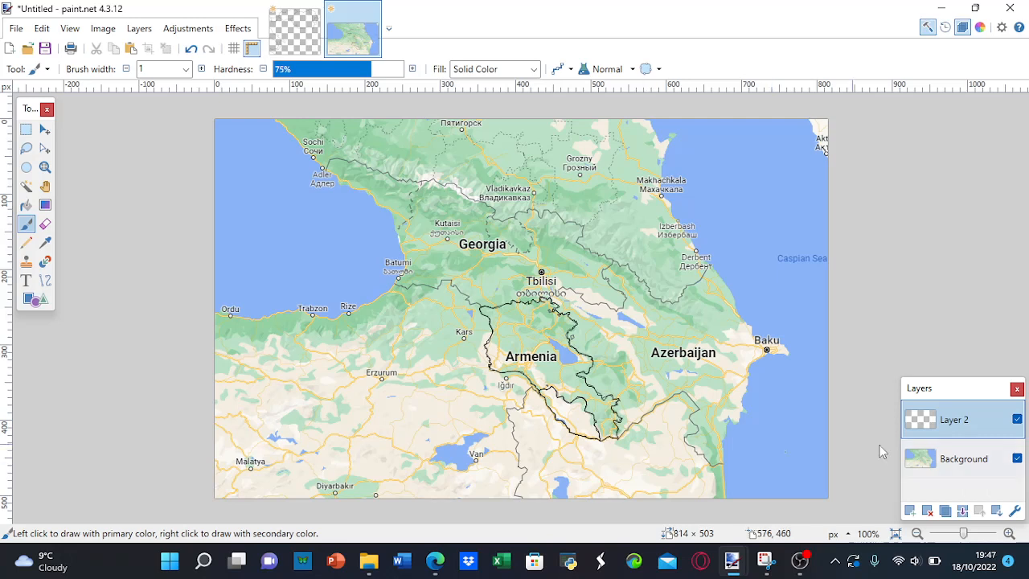
Toggle the Background map off and on to inspect the Armenia outline on Layer 2.
click(1017, 458)
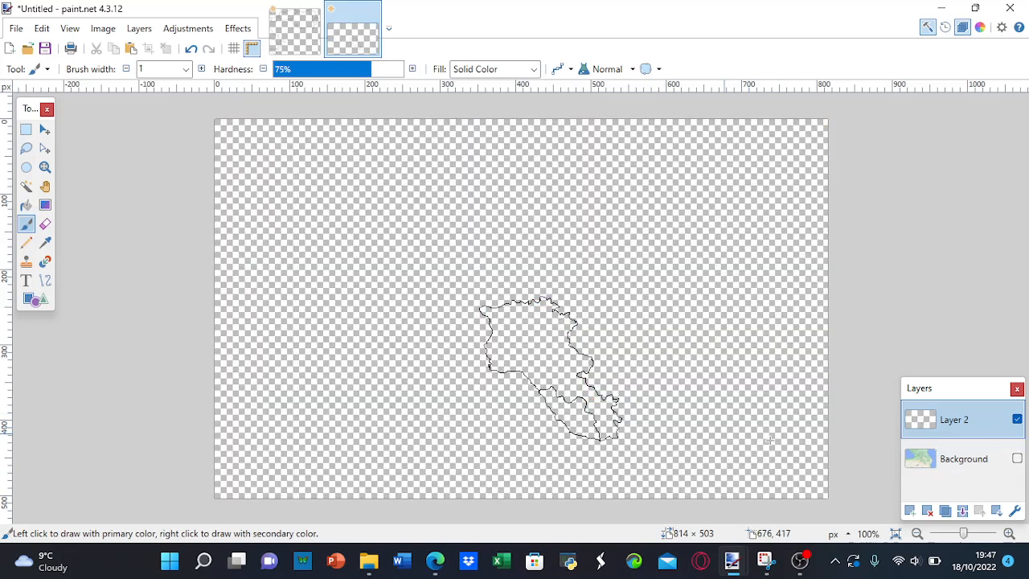
click(1017, 460)
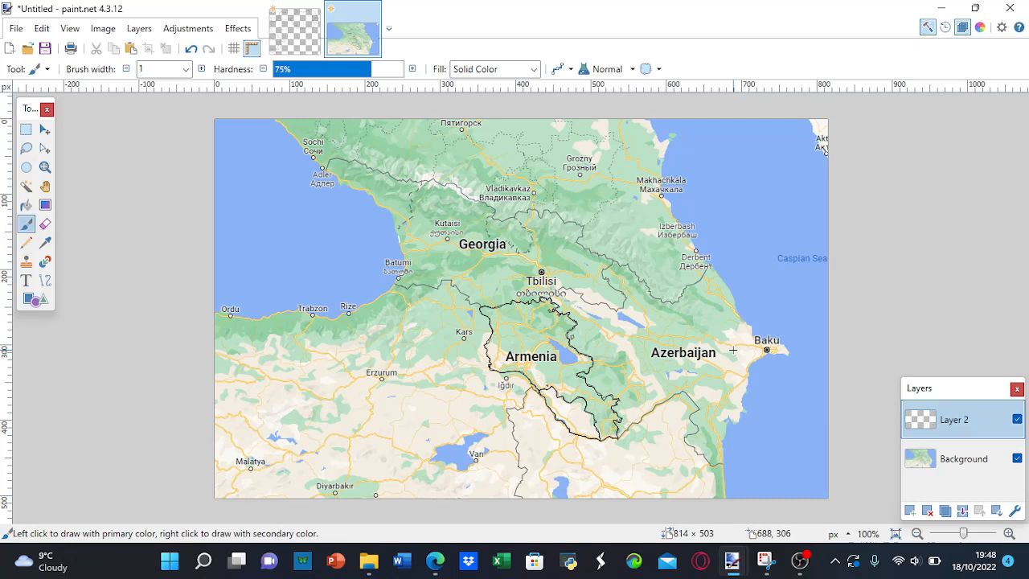
Trace Azerbaijan's northern border on Layer 2, from the Armenian border below Tbilisi to the Caspian coast at Derbent.
click(1010, 534)
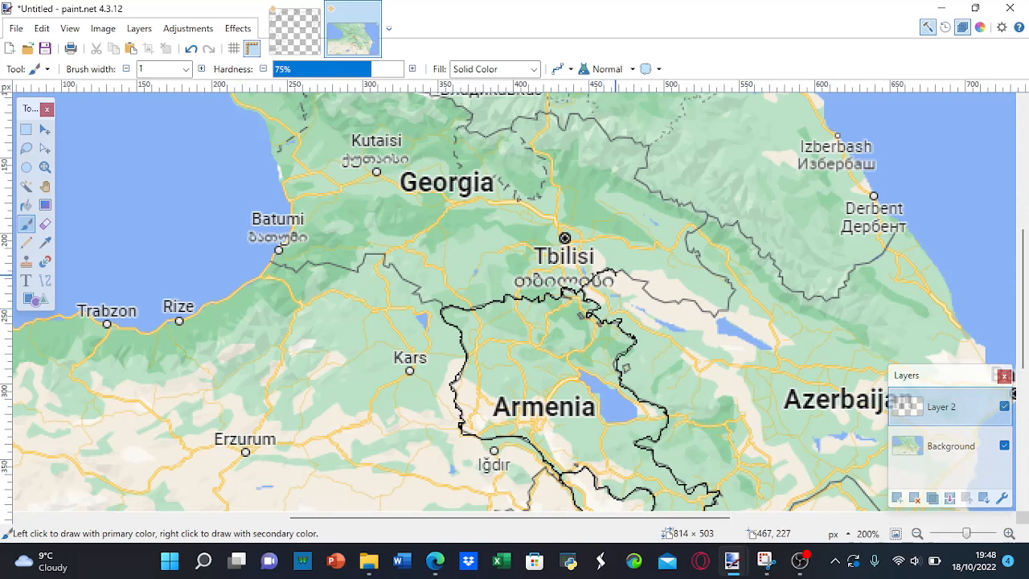
mouse_move(627, 272)
mouse_down()
mouse_move(667, 300)
mouse_move(702, 301)
mouse_move(706, 319)
mouse_up()
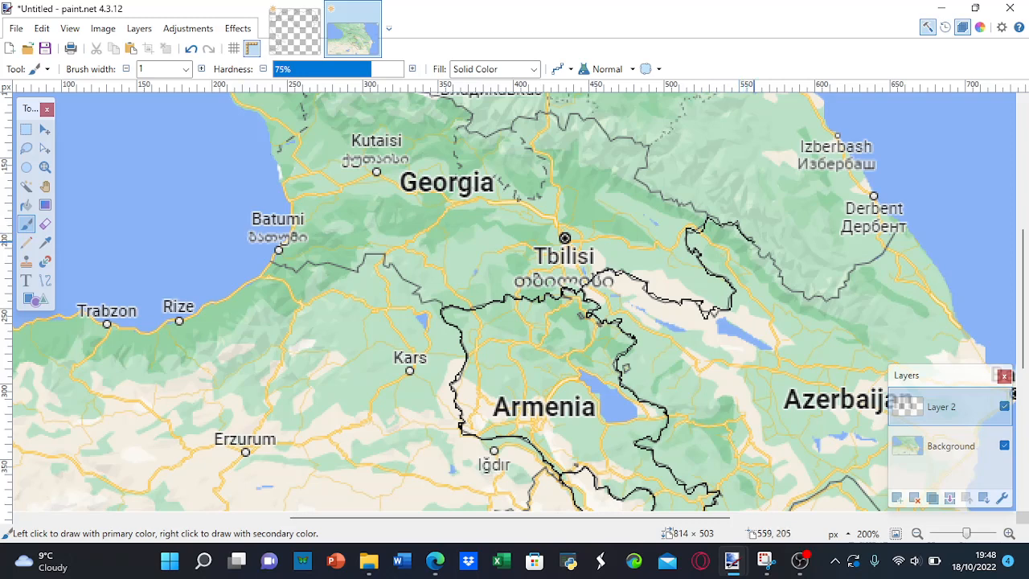
mouse_move(761, 250)
mouse_down()
mouse_move(777, 258)
mouse_move(778, 275)
mouse_up()
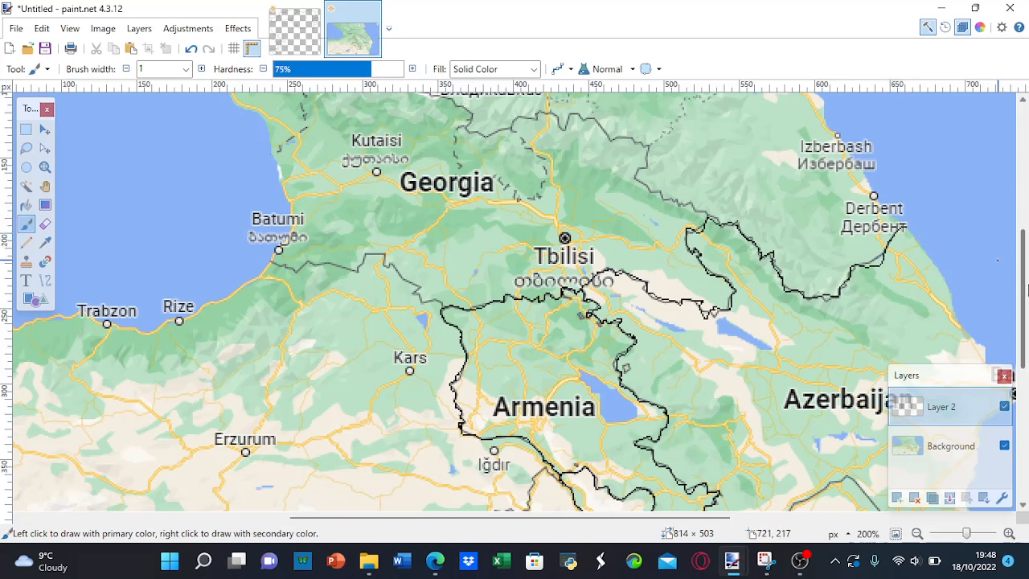
Trace Azerbaijan's southern border and Caspian coastline around Baku up to Derbent, closing the country outline on Layer 2.
scroll(1025, 289, down, 4)
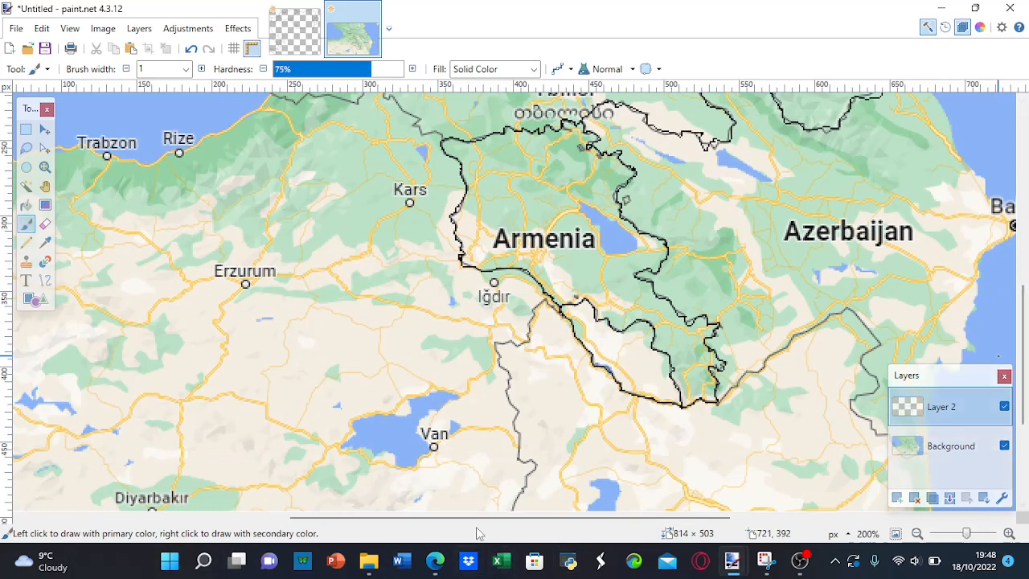
drag(475, 520, 598, 519)
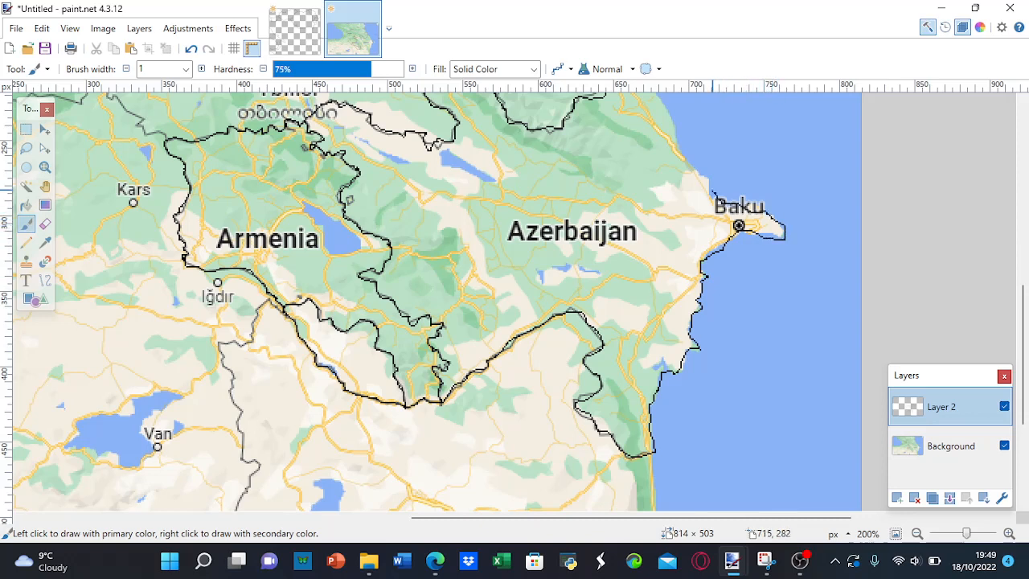
drag(711, 186, 676, 127)
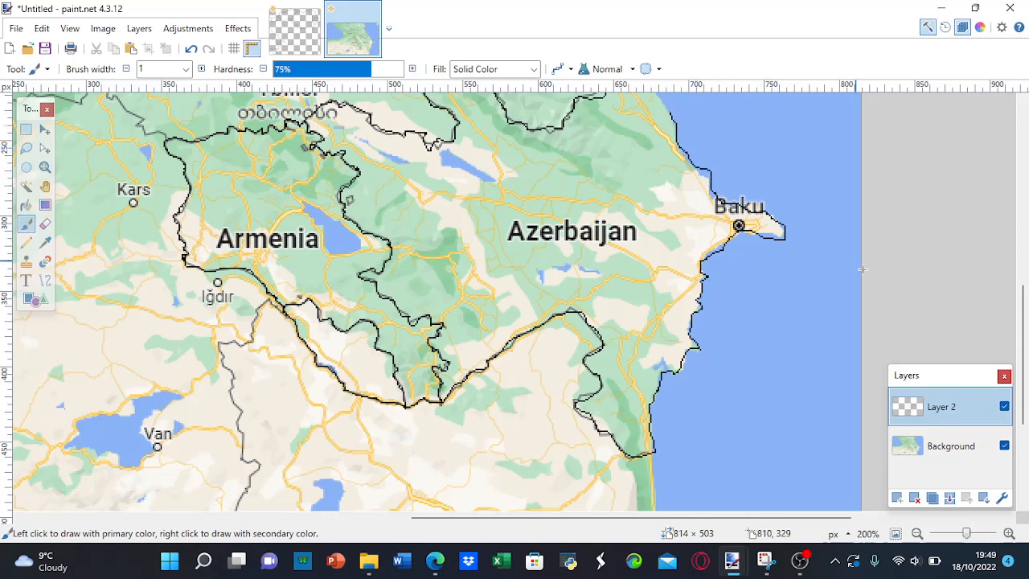
scroll(721, 270, up, 5)
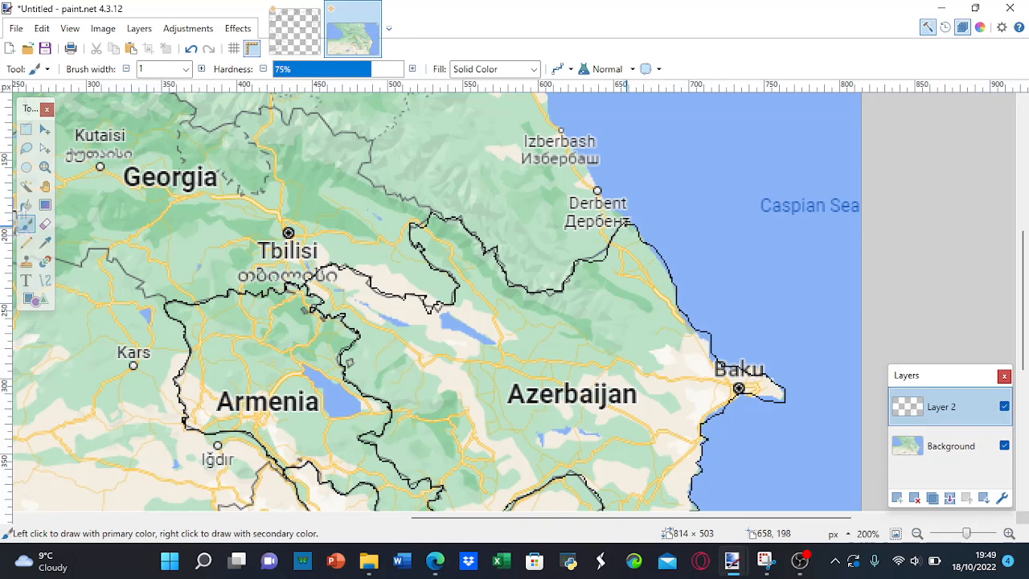
click(896, 533)
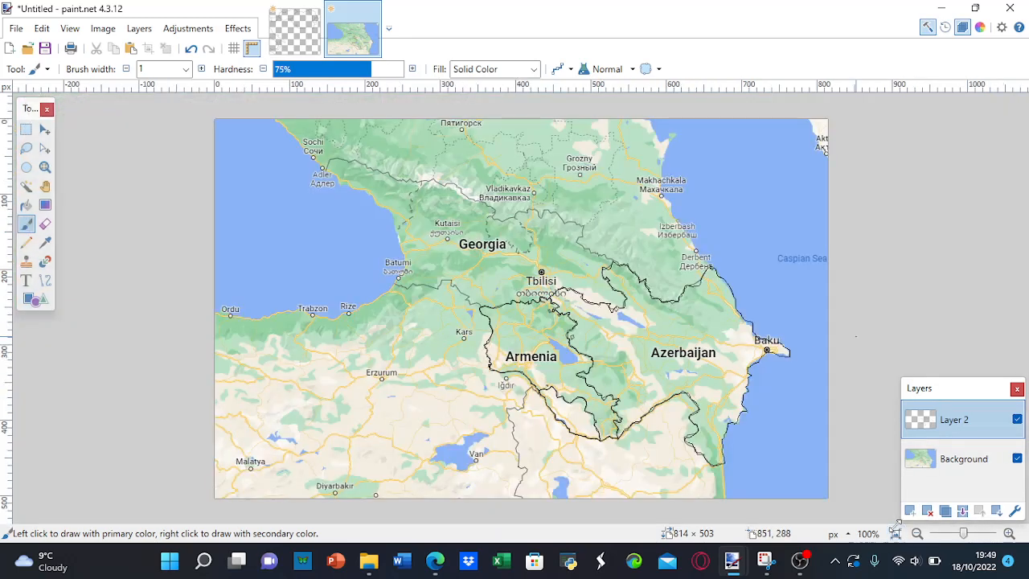
Hide the Background map and inspect the traced Armenia and Azerbaijan outlines on Layer 2 up close.
click(1017, 459)
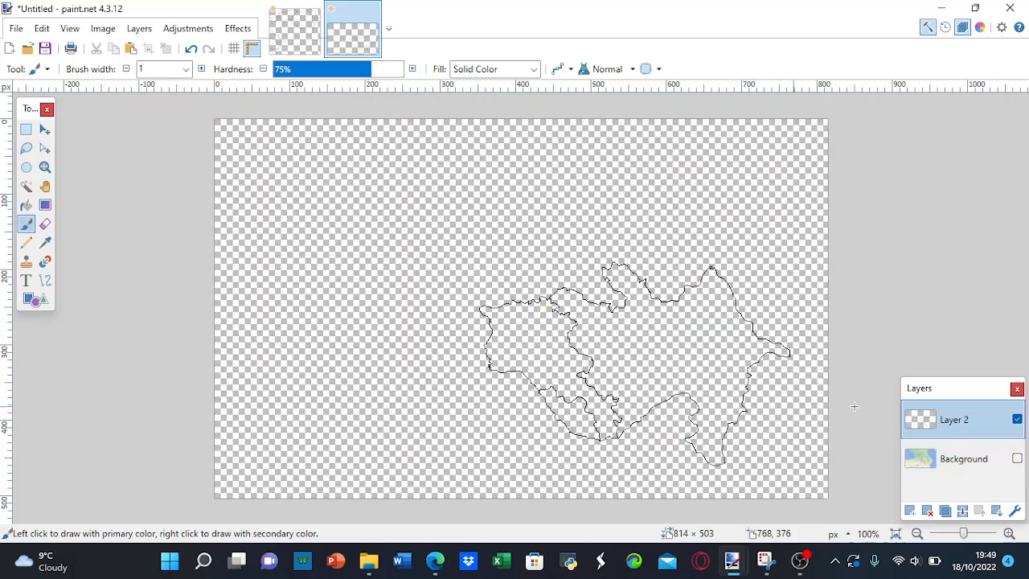
click(1009, 533)
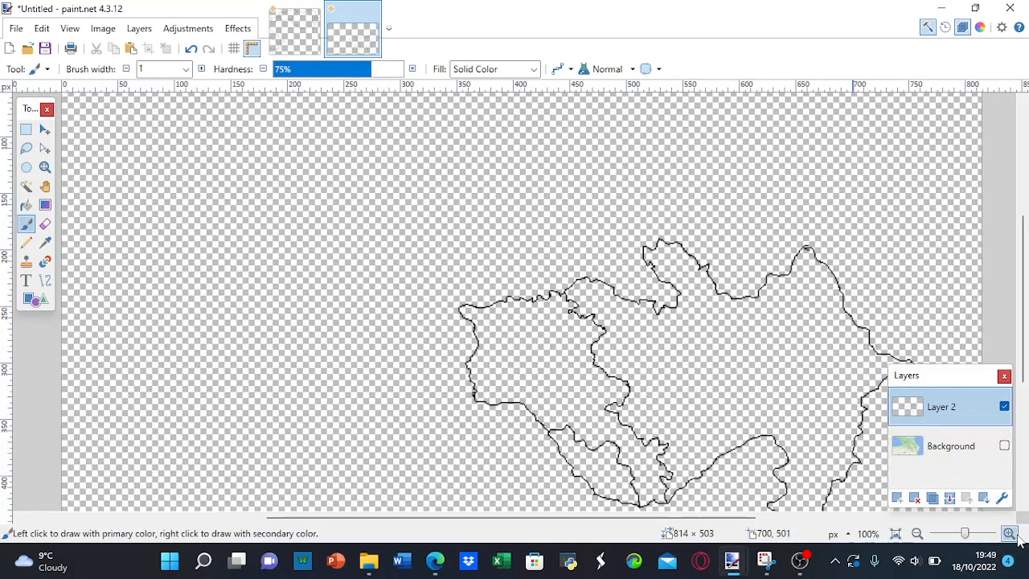
click(1009, 533)
click(1009, 533)
scroll(1014, 287, down, 3)
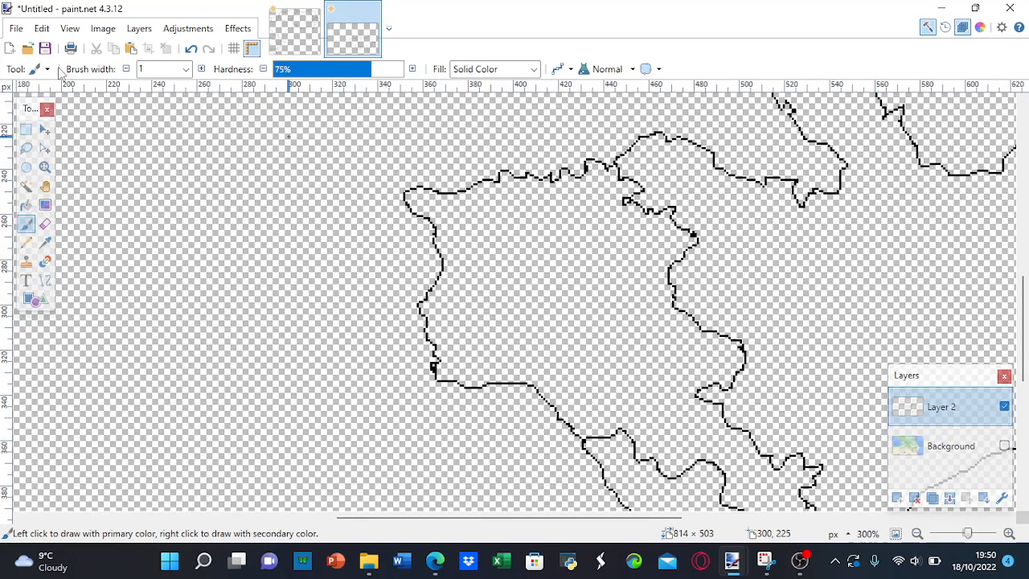
Create a new 814 × 503 image, paste the traced country outlines into it and deselect them.
click(11, 48)
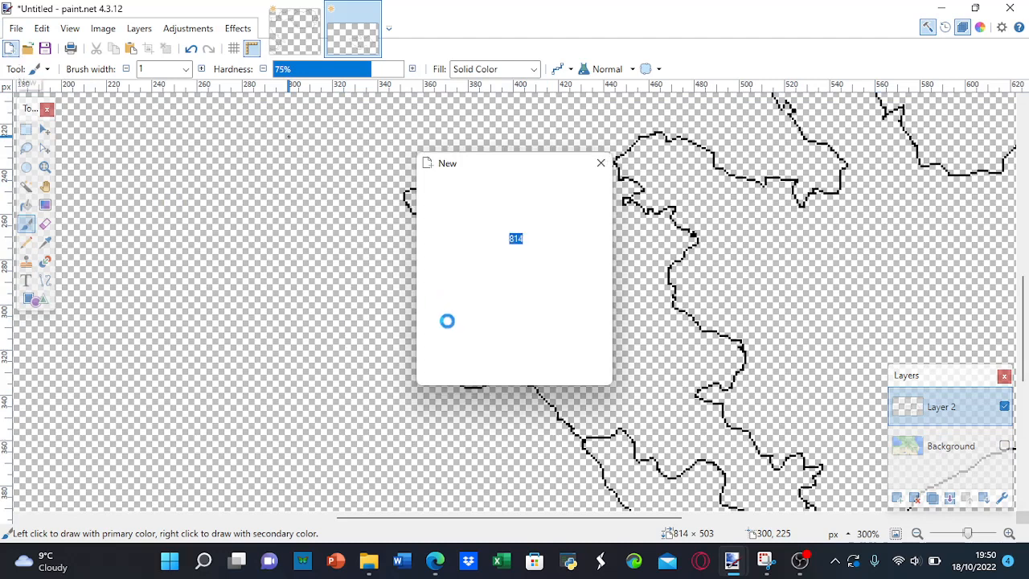
click(515, 376)
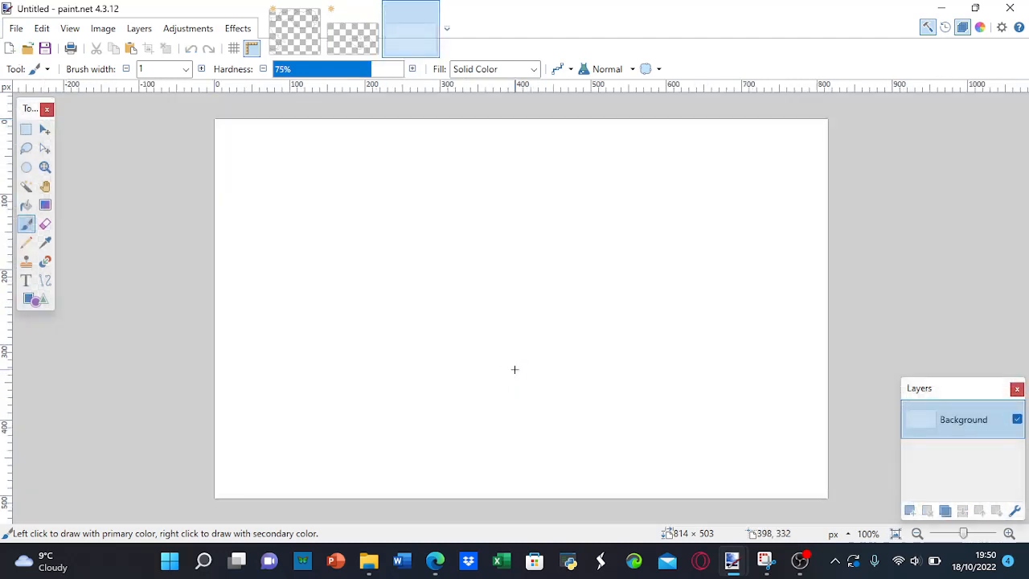
key(ctrl+v)
click(26, 128)
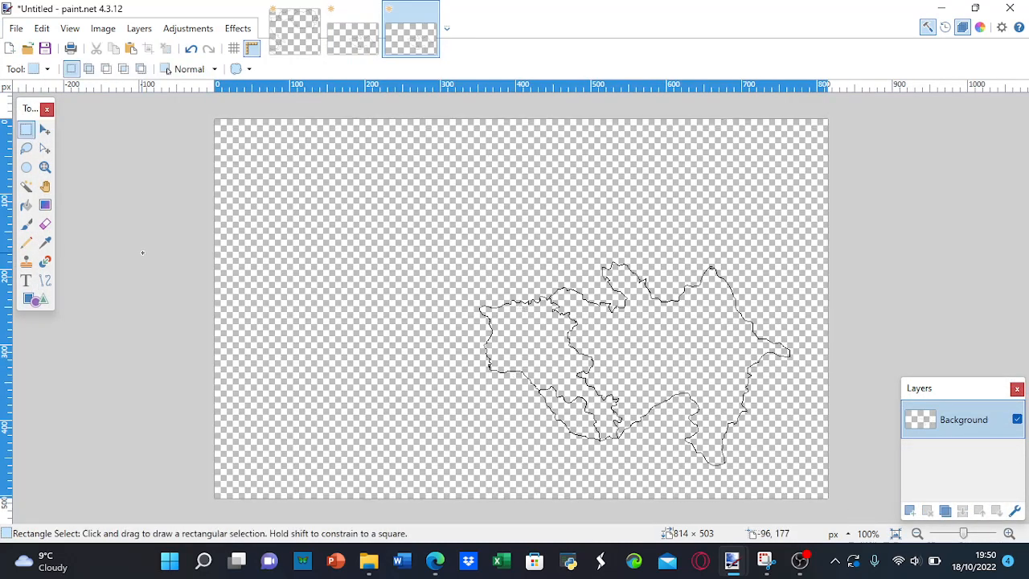
key(ctrl+d)
Fill the Armenia outline with solid red FF0000 using the Paint Bucket.
click(27, 223)
click(25, 205)
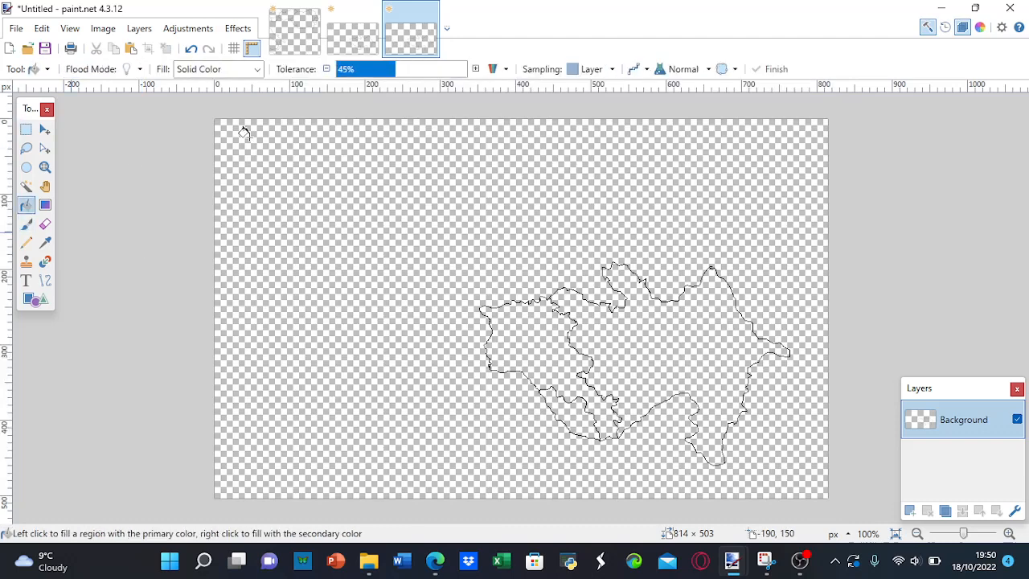
click(980, 31)
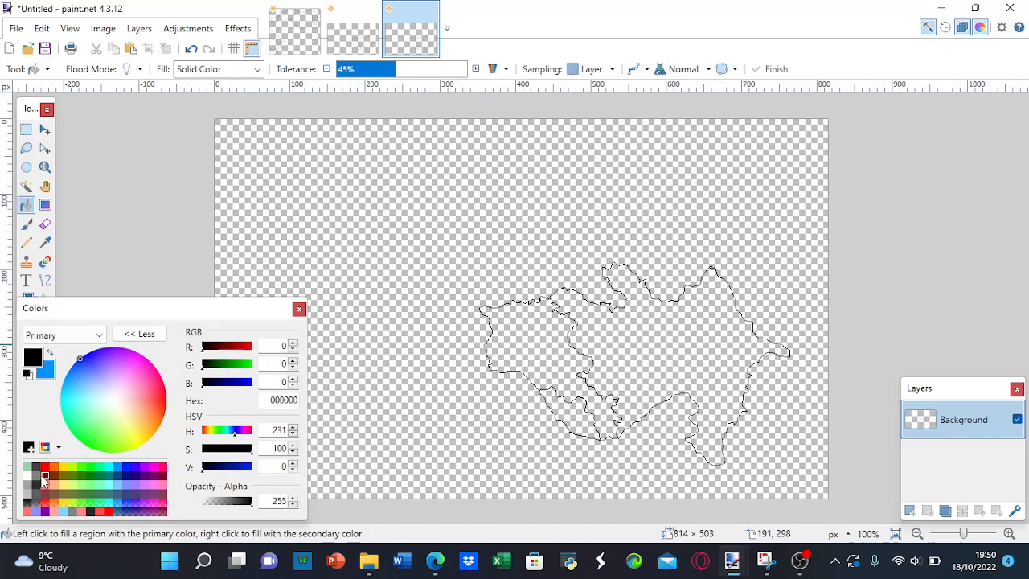
click(45, 470)
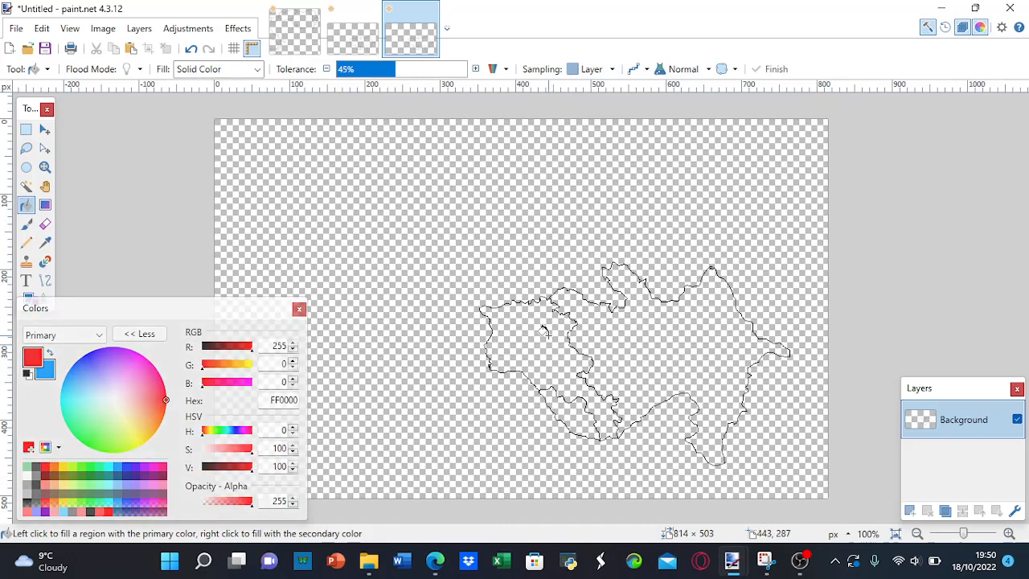
click(562, 349)
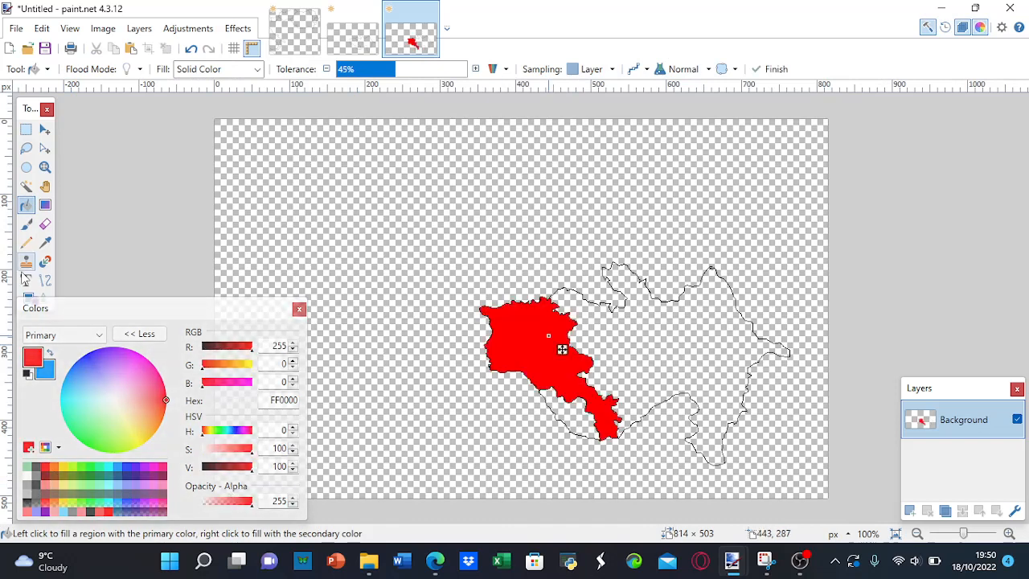
Fill Azerbaijan and its southwestern exclave with solid blue 0026FF.
click(26, 208)
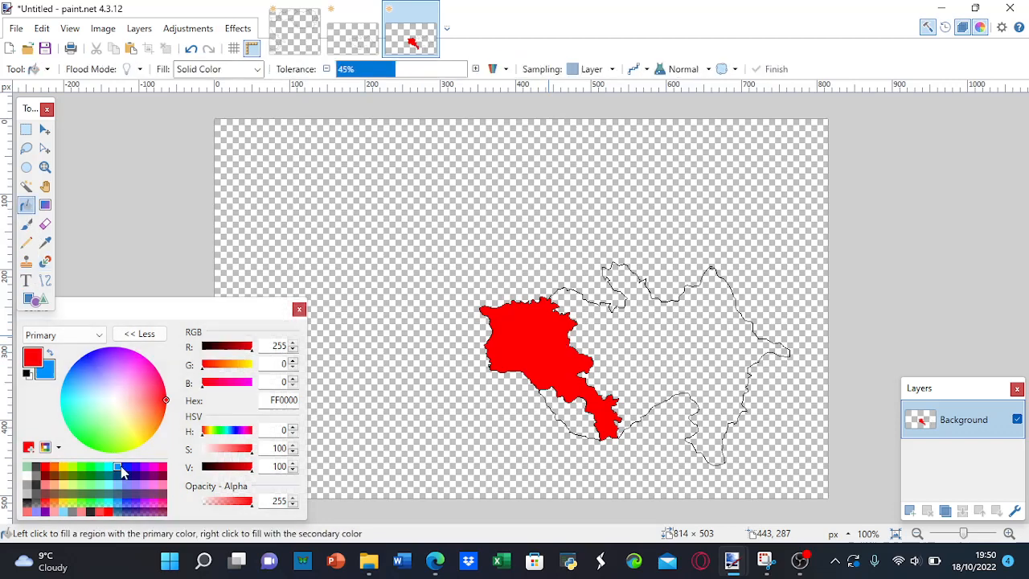
click(124, 467)
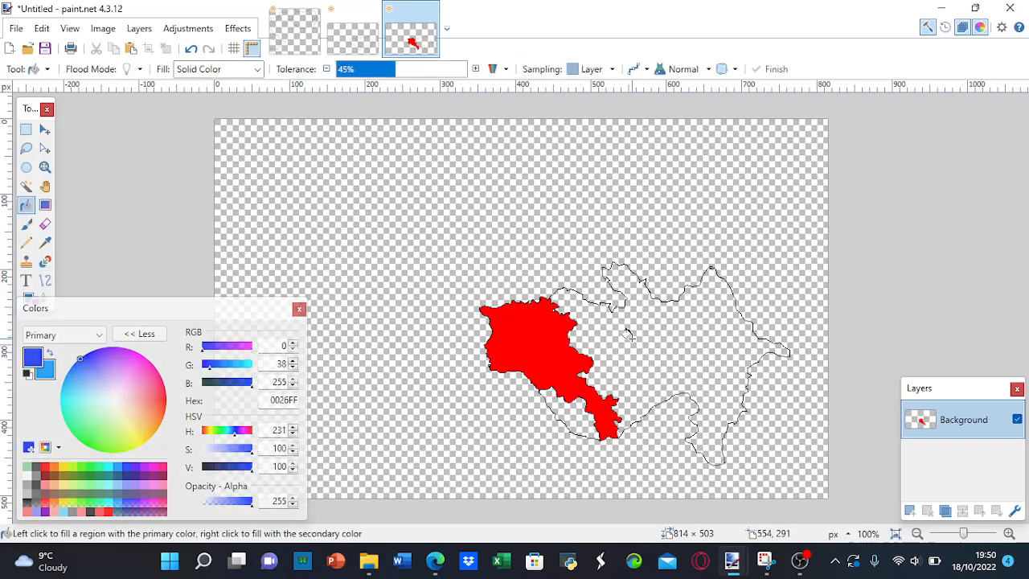
click(633, 339)
click(580, 415)
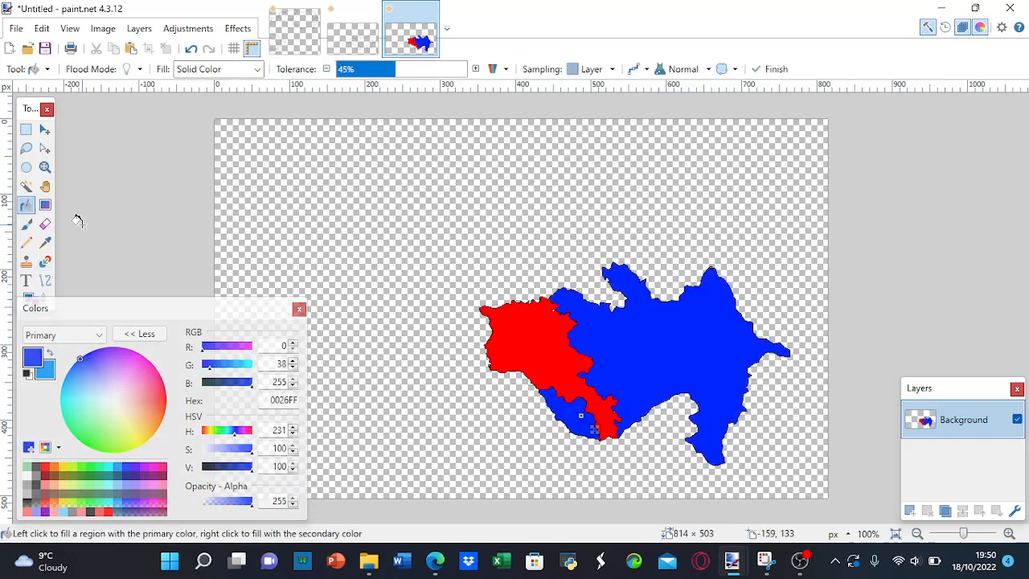
Set up the Recolor tool with light blue 77D8FF as the primary colour and a brush width of 25.
click(45, 261)
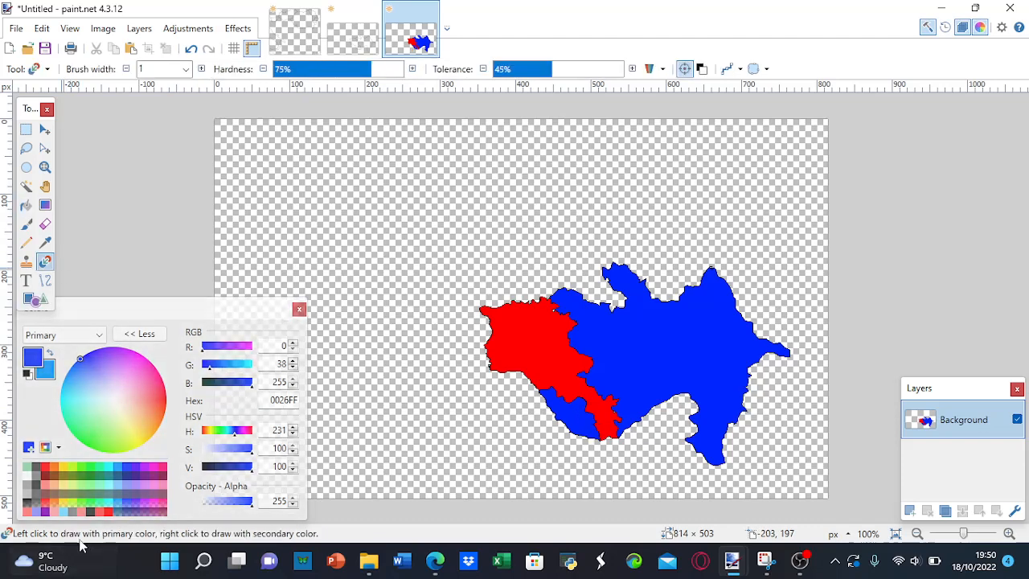
click(65, 512)
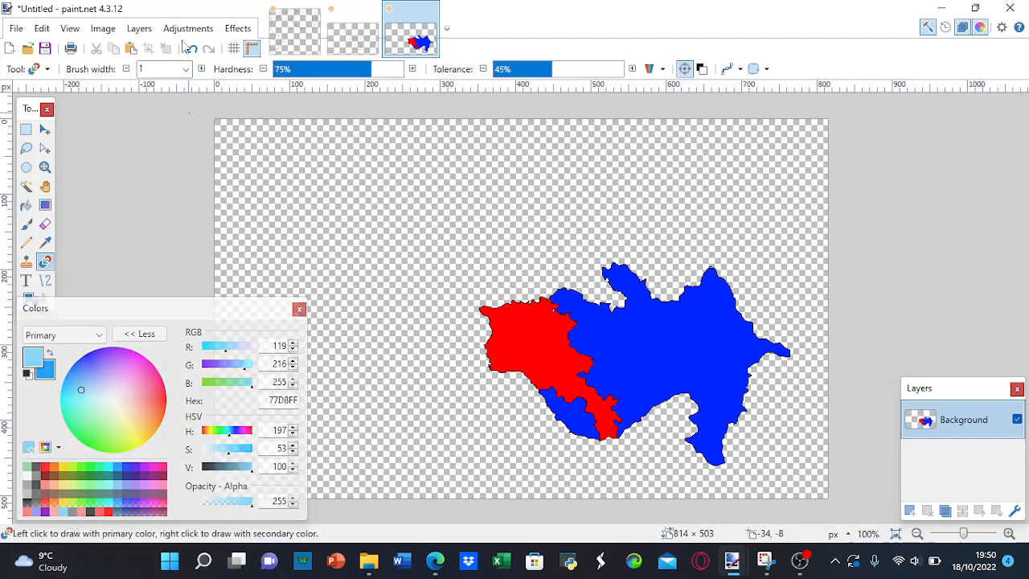
click(201, 69)
click(201, 69)
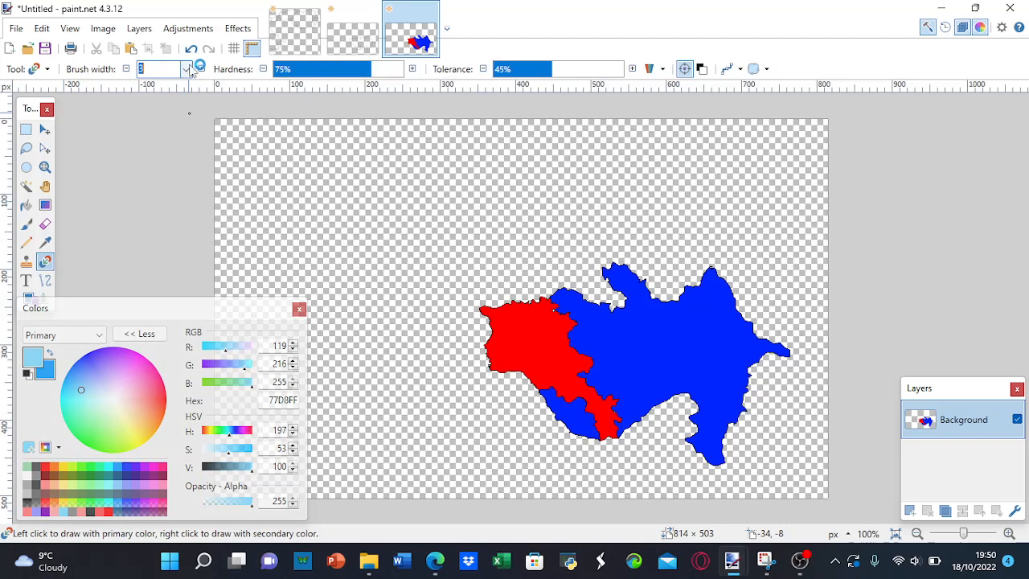
click(201, 69)
click(200, 70)
click(201, 69)
click(201, 69)
click(201, 69)
click(201, 69)
click(201, 69)
click(201, 69)
click(201, 69)
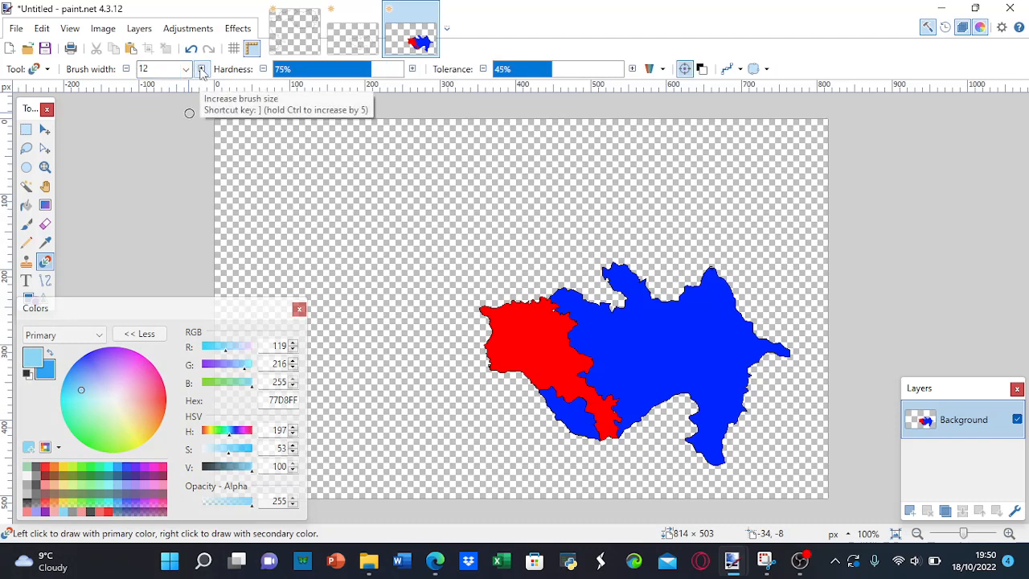
click(201, 69)
click(201, 70)
click(201, 70)
click(200, 69)
click(201, 70)
click(201, 69)
click(201, 69)
click(201, 69)
click(201, 69)
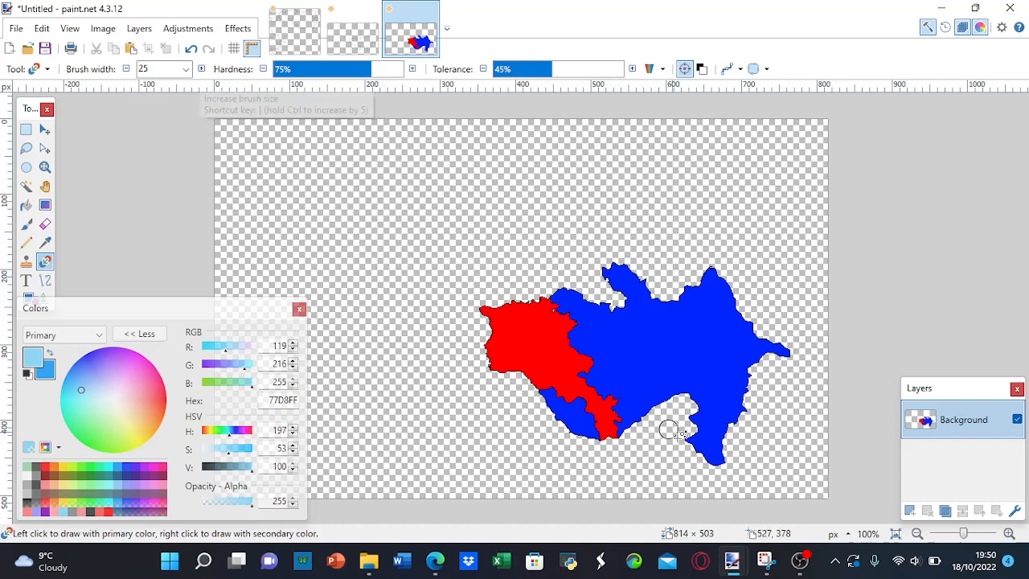
Recolor a strip of red Armenia along its eastern border light blue, from the southern tip up to the northern end.
click(1009, 533)
click(1009, 533)
drag(1024, 333, 1025, 373)
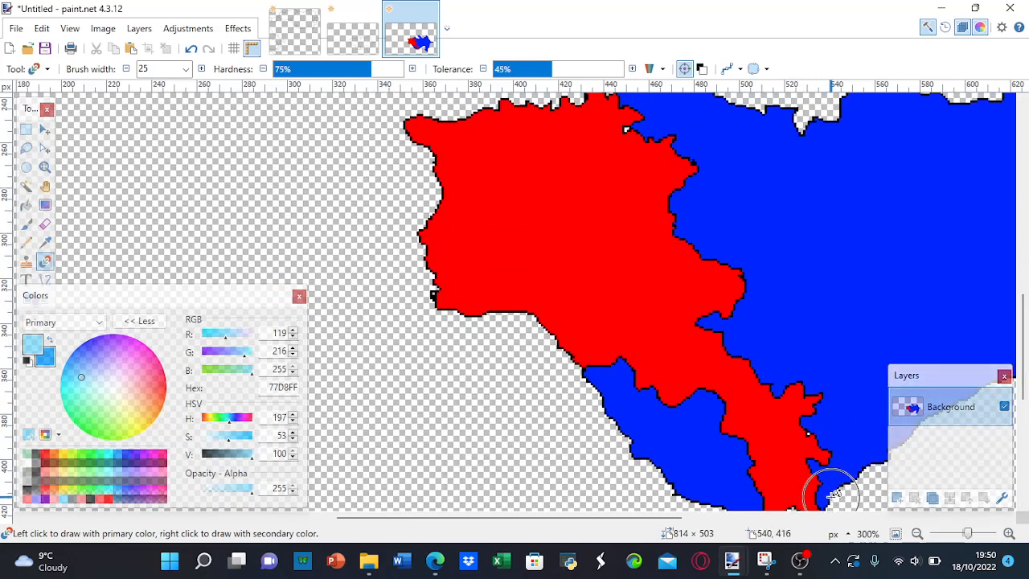
mouse_move(816, 492)
mouse_down()
mouse_move(797, 490)
mouse_move(804, 495)
mouse_move(795, 389)
mouse_move(698, 330)
mouse_move(724, 317)
mouse_move(733, 291)
mouse_move(685, 221)
mouse_move(693, 179)
mouse_move(660, 130)
mouse_move(638, 126)
mouse_up()
Recolor the red Armenian territory along the exclave's border light blue, joining it to the eastern strip.
scroll(627, 145, up, 6)
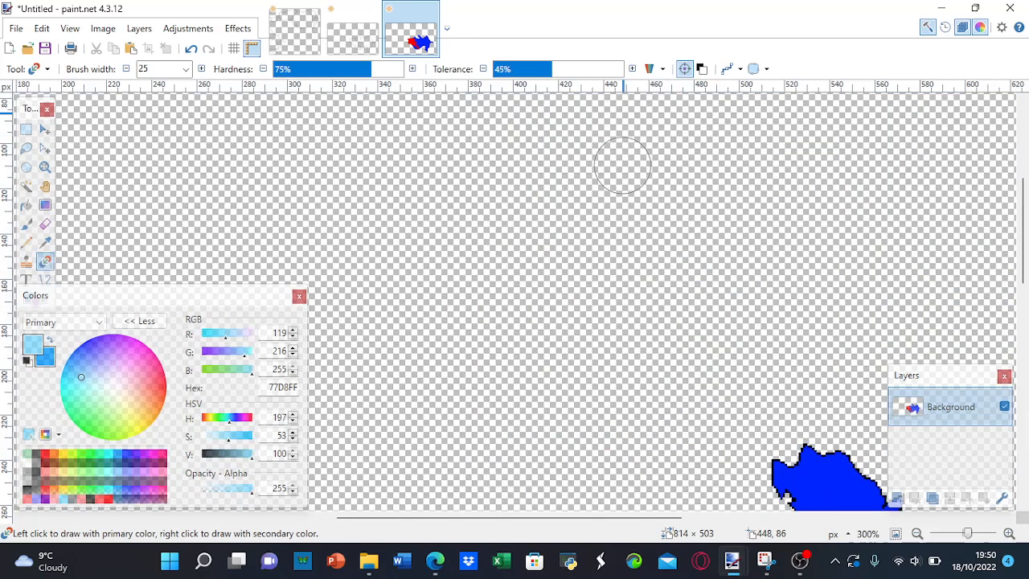
drag(1025, 229, 1025, 383)
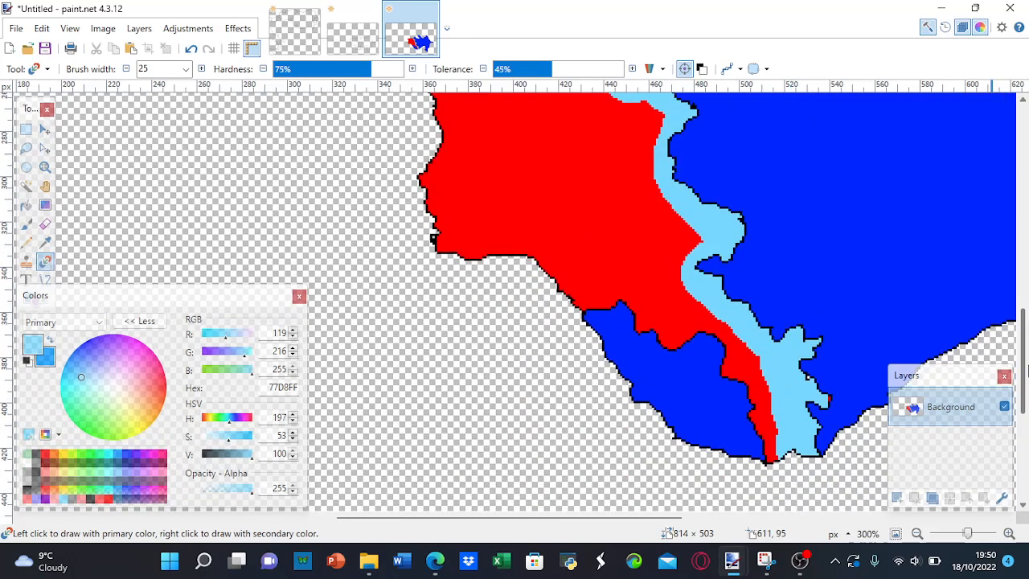
mouse_move(751, 456)
mouse_down()
mouse_move(765, 425)
mouse_move(771, 470)
mouse_move(762, 416)
mouse_move(723, 336)
mouse_move(700, 324)
mouse_move(662, 330)
mouse_move(630, 304)
mouse_move(597, 336)
mouse_up()
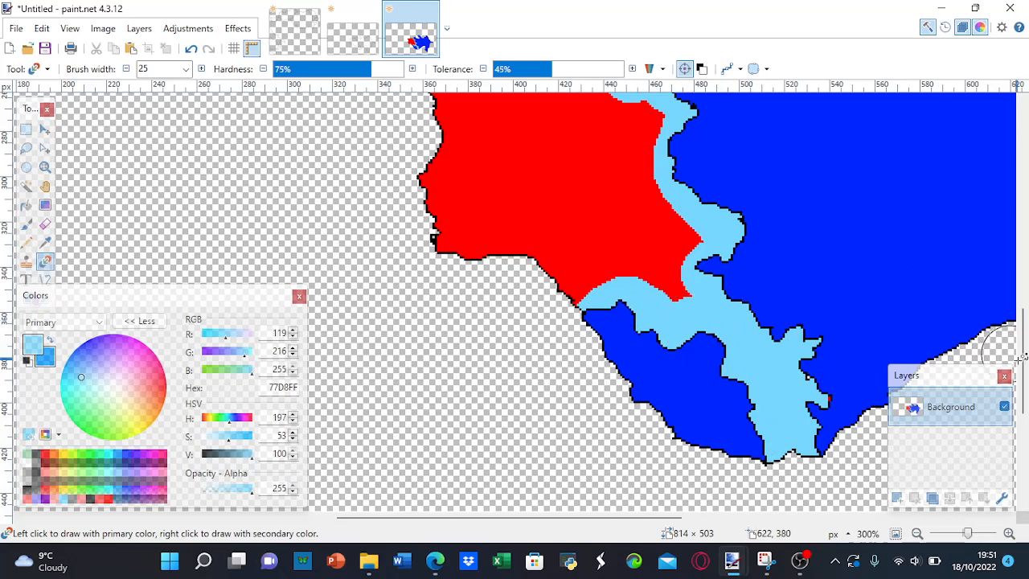
Fill the light blue strip inside Armenia with Azerbaijan's blue 0026FF.
drag(1026, 366, 1027, 326)
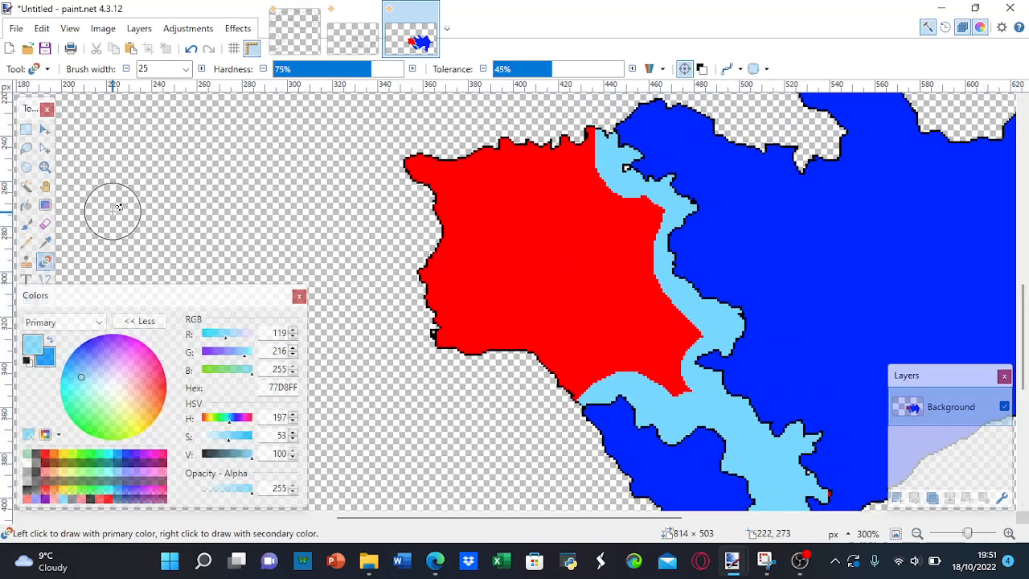
click(26, 206)
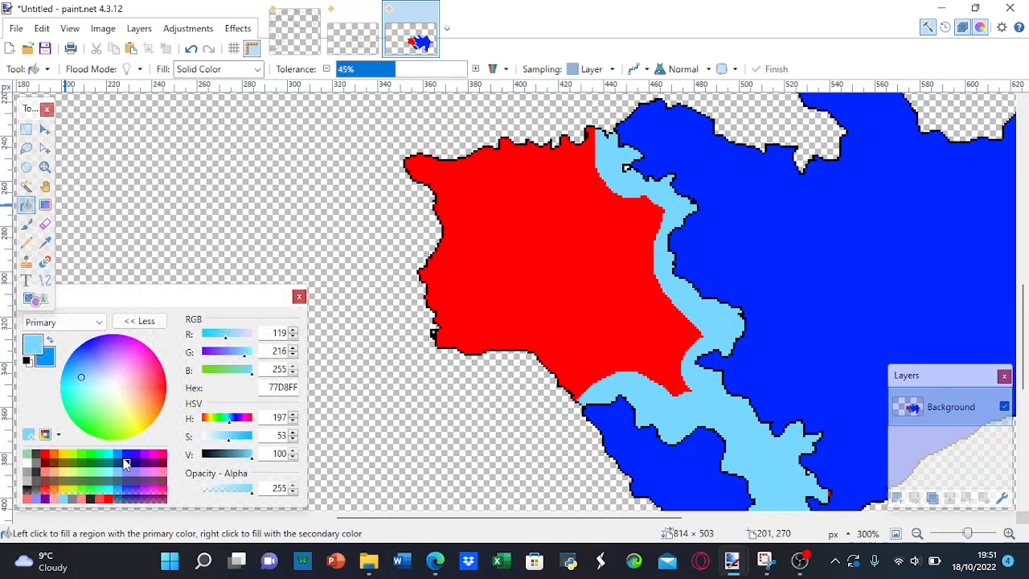
click(133, 456)
click(617, 449)
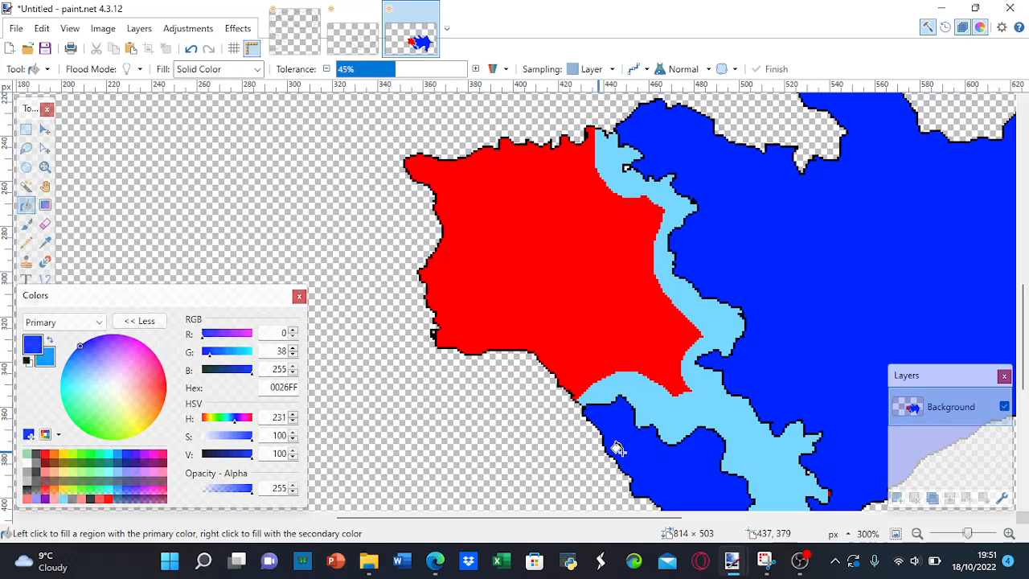
click(718, 427)
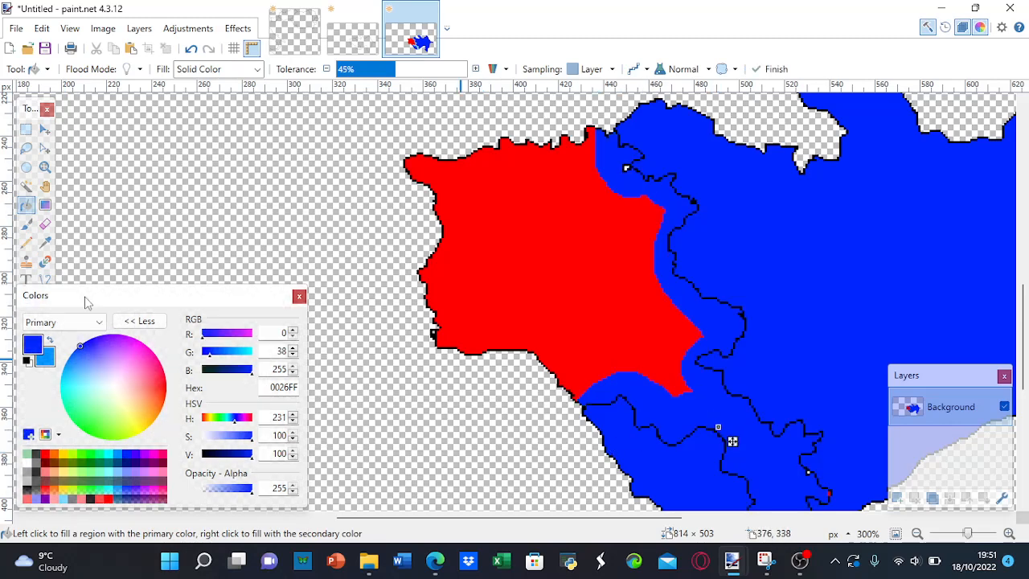
Recolor a broad band of the remaining red in northeastern Armenia with light blue 77D8FF, beside the blue strip.
click(44, 263)
key(x)
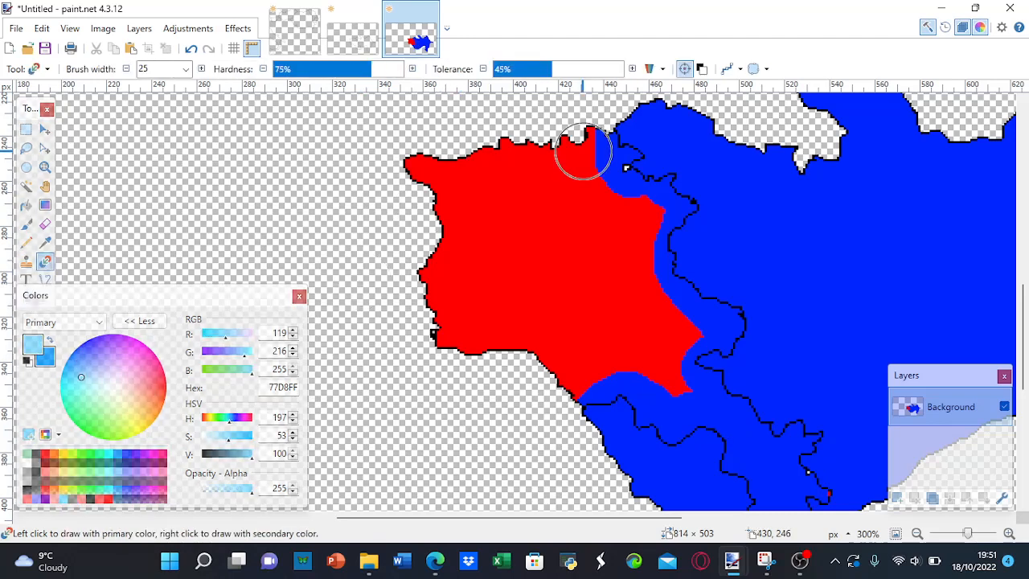
mouse_move(583, 152)
mouse_down()
mouse_move(590, 214)
mouse_move(626, 275)
mouse_move(749, 370)
mouse_move(785, 382)
mouse_up()
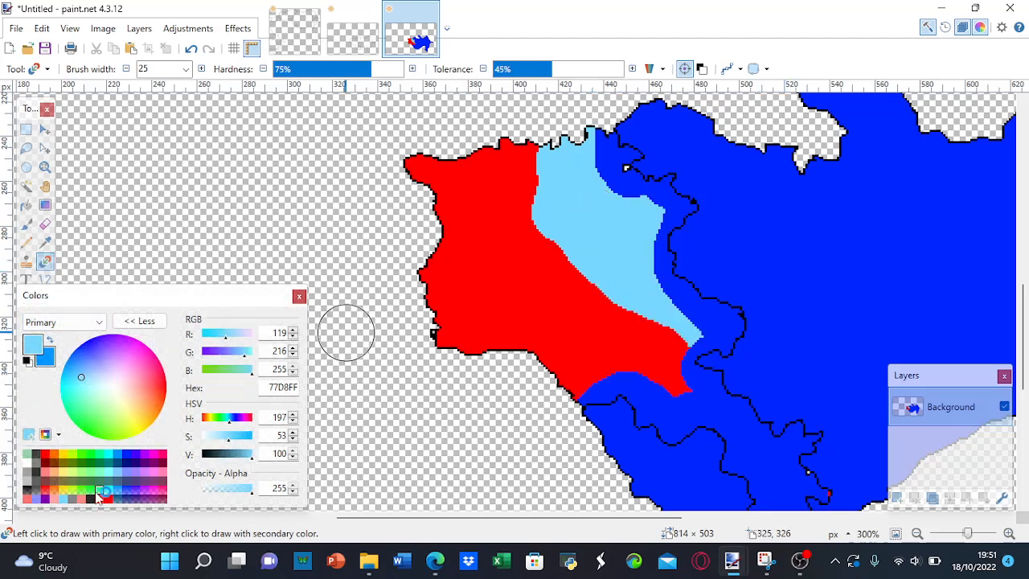
Recolor most of the blue exclave and the adjoining southern territory across the Armenian border with pink FFA3A3.
click(53, 496)
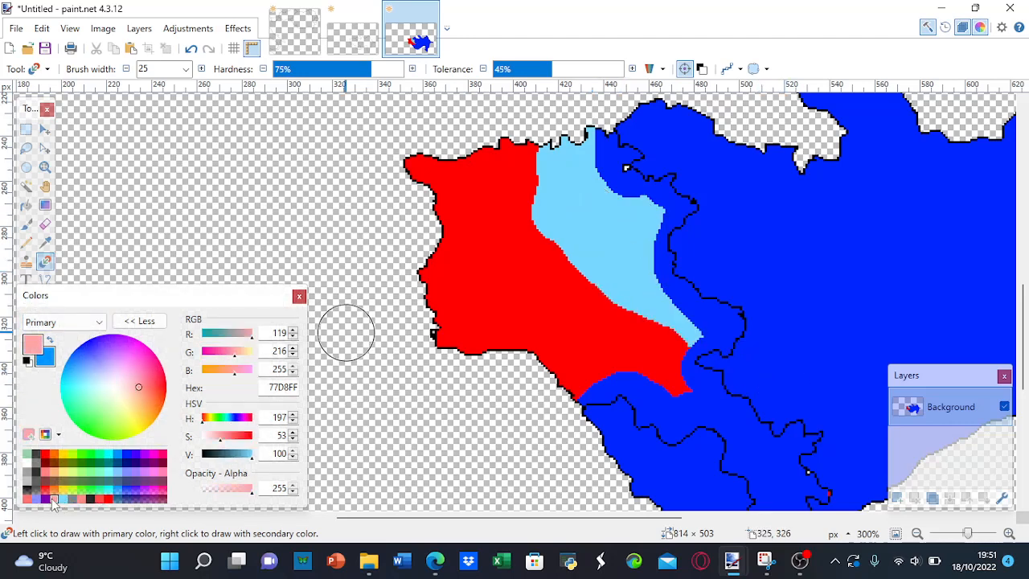
mouse_move(592, 395)
mouse_down()
mouse_move(646, 472)
mouse_move(614, 421)
mouse_move(677, 423)
mouse_move(622, 437)
mouse_move(635, 419)
mouse_move(695, 413)
mouse_move(687, 403)
mouse_move(702, 393)
mouse_move(719, 398)
mouse_move(701, 375)
mouse_move(723, 371)
mouse_move(702, 358)
mouse_move(719, 368)
mouse_move(757, 450)
mouse_move(762, 485)
mouse_move(689, 480)
mouse_move(663, 504)
mouse_move(701, 477)
mouse_move(692, 454)
mouse_move(728, 452)
mouse_up()
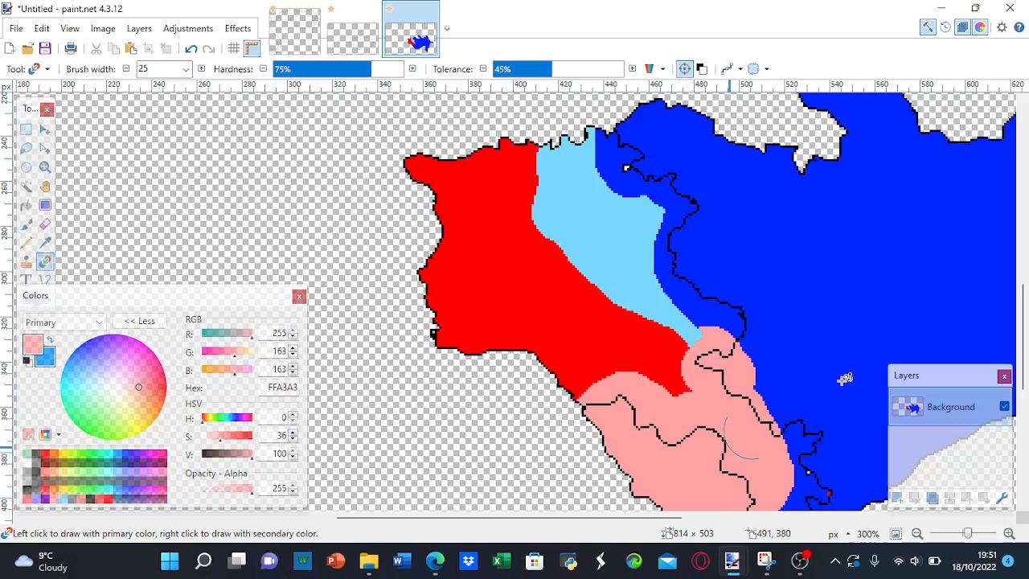
scroll(988, 321, down, 2)
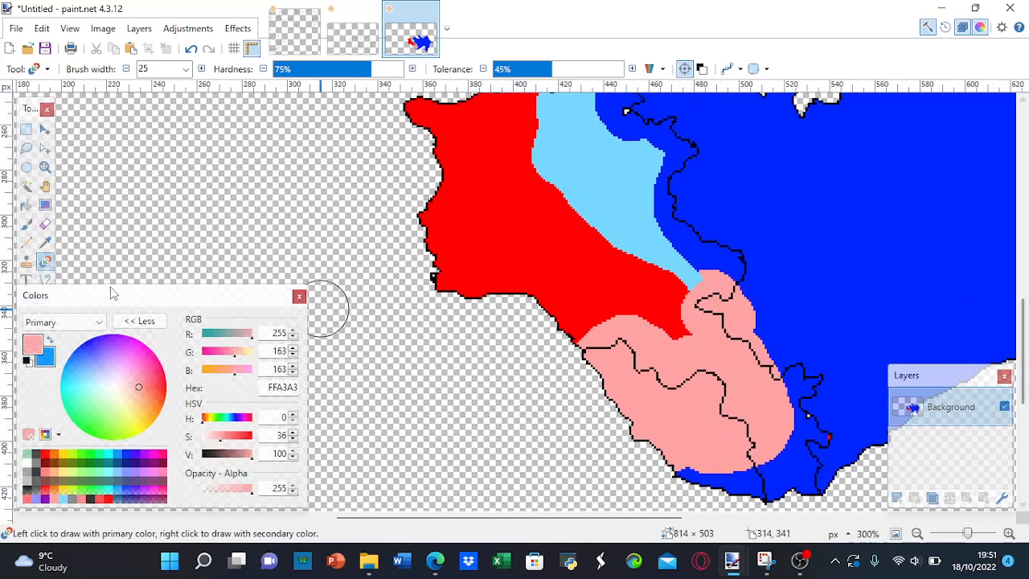
Fill the pink areas in the exclave and the adjoining southern territory with red FF0000.
click(27, 207)
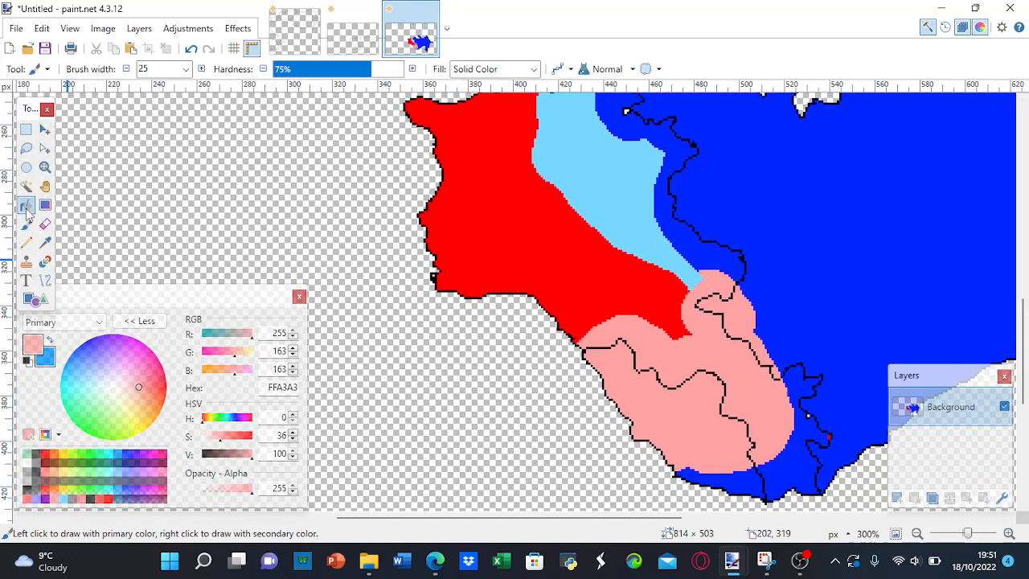
click(45, 455)
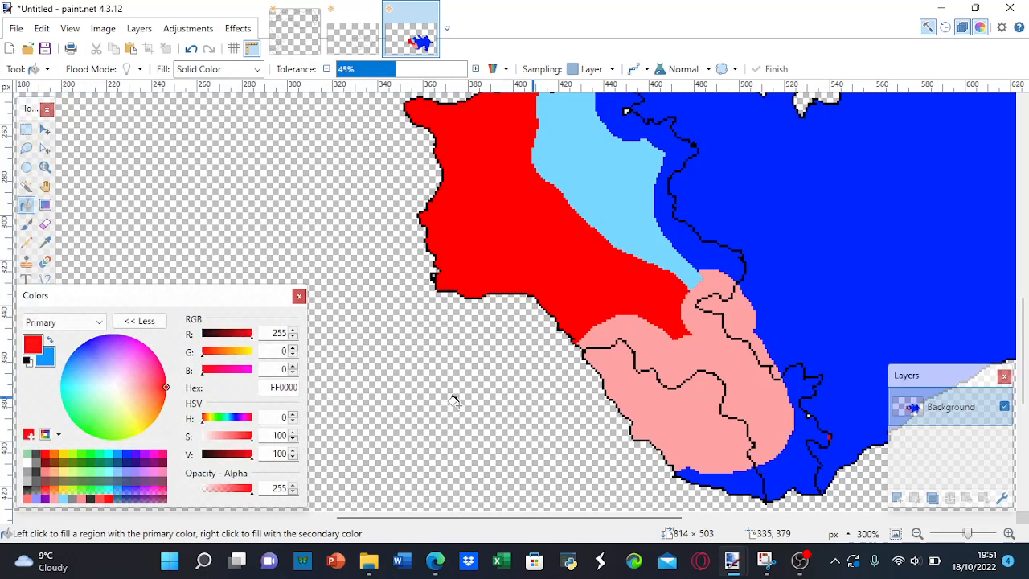
click(649, 359)
click(724, 310)
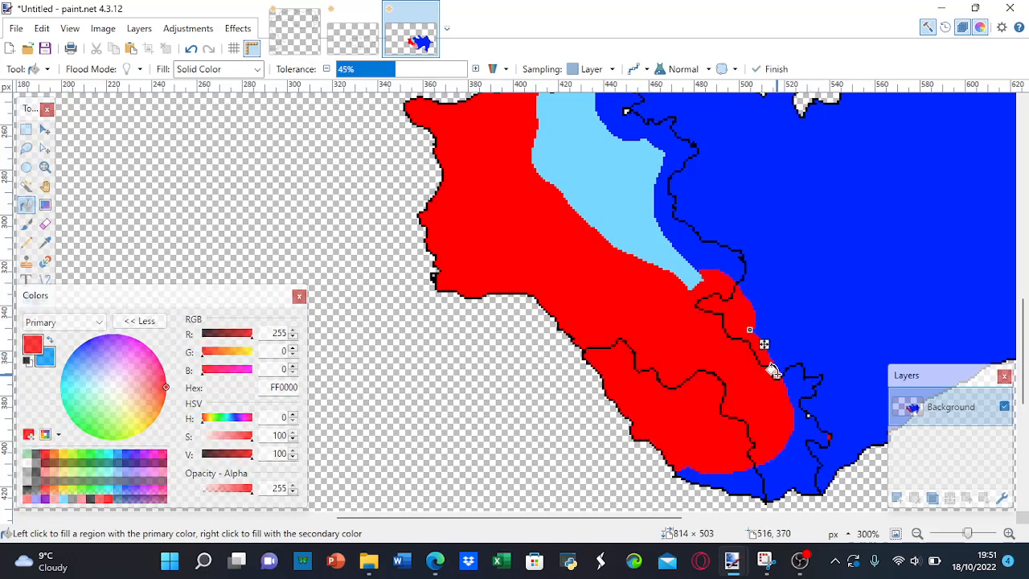
Recolor the light blue band in northeastern Armenia with blue 0026FF, using a brush width of 25.
click(45, 263)
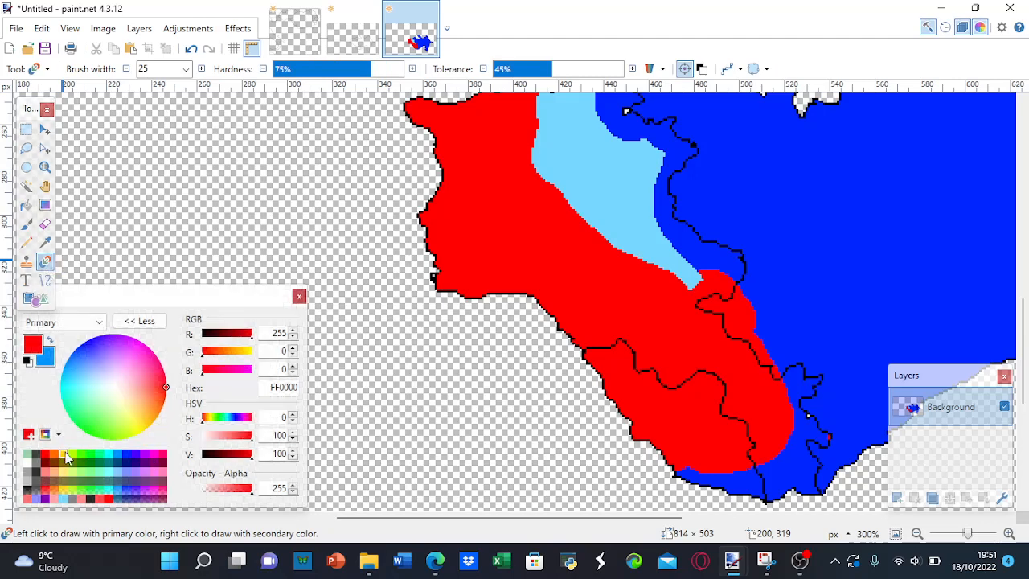
click(131, 460)
click(616, 202)
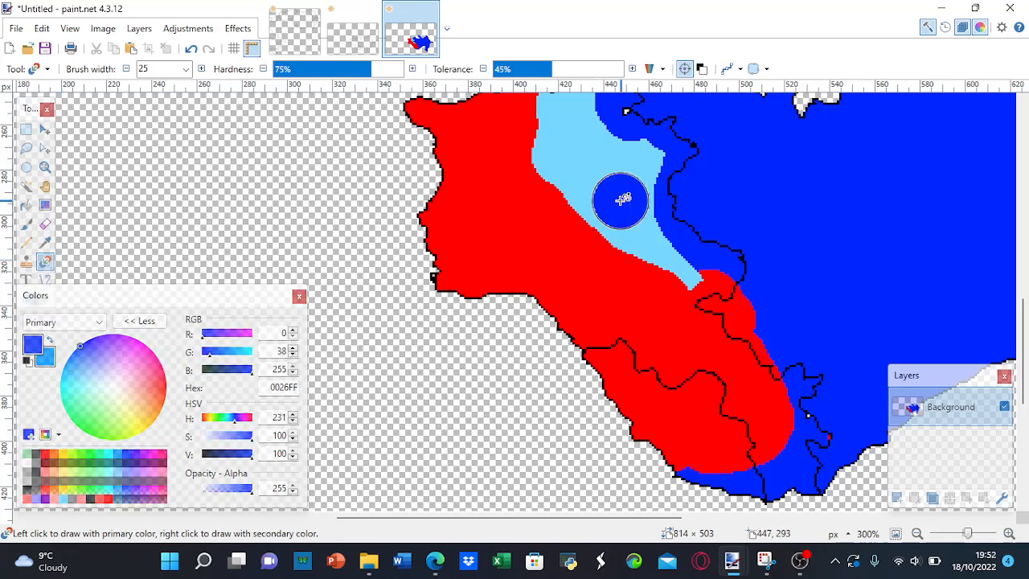
click(575, 183)
scroll(574, 183, up, 3)
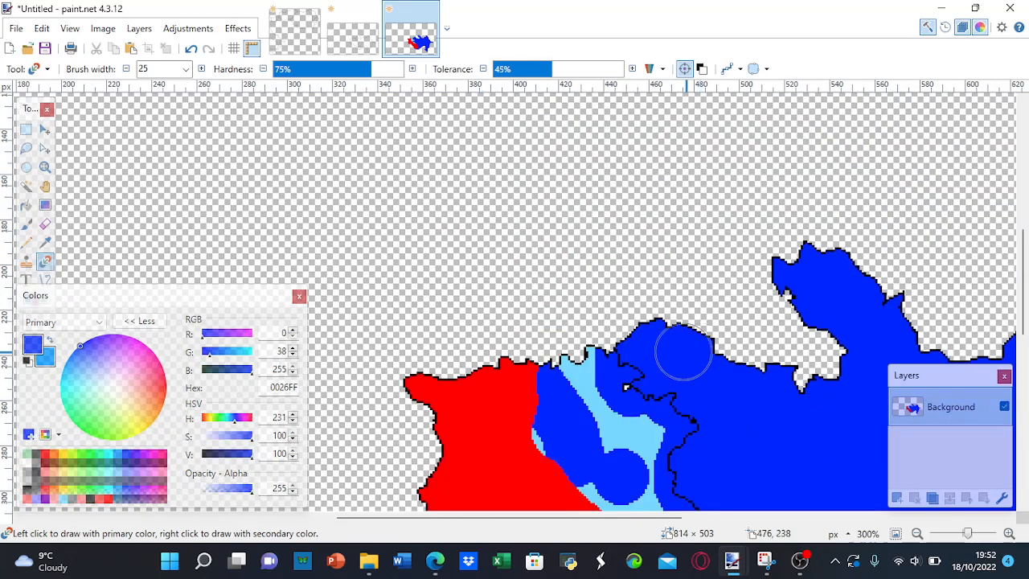
mouse_move(620, 369)
mouse_down()
mouse_move(535, 361)
mouse_move(568, 336)
mouse_move(611, 449)
mouse_move(567, 477)
mouse_move(549, 450)
mouse_move(704, 478)
mouse_up()
scroll(702, 479, down, 5)
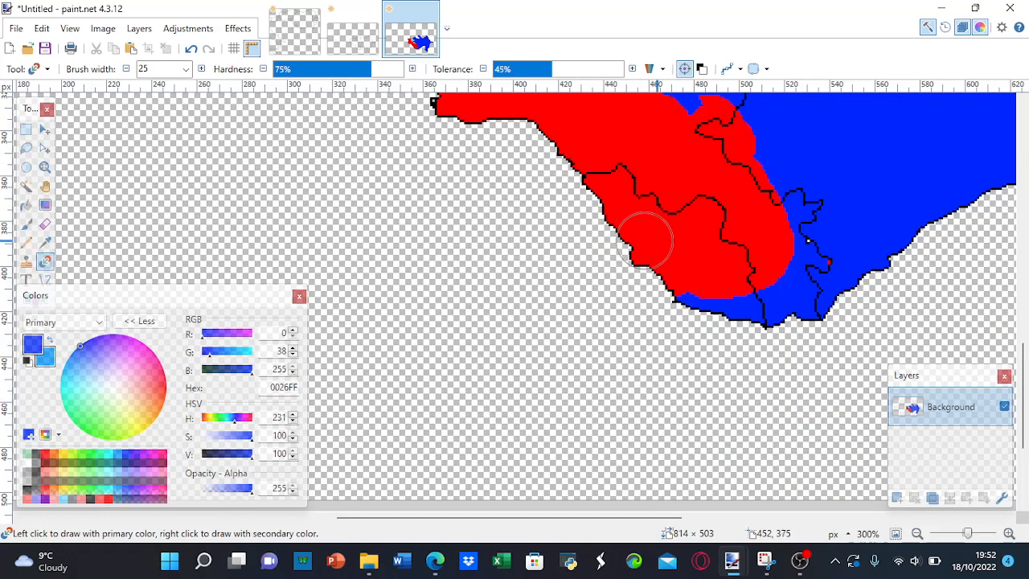
scroll(615, 138, up, 5)
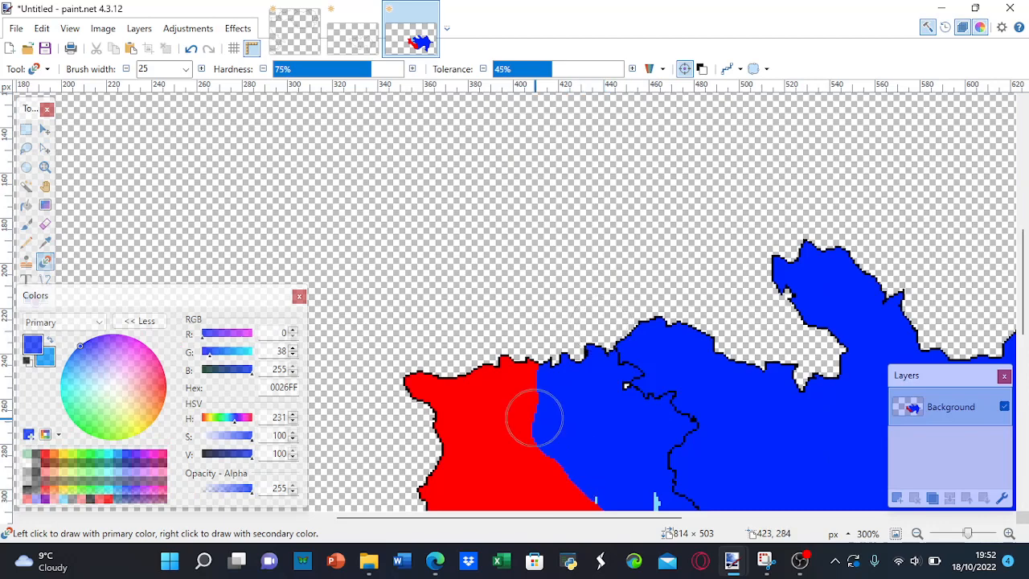
scroll(533, 413, down, 5)
scroll(623, 241, up, 6)
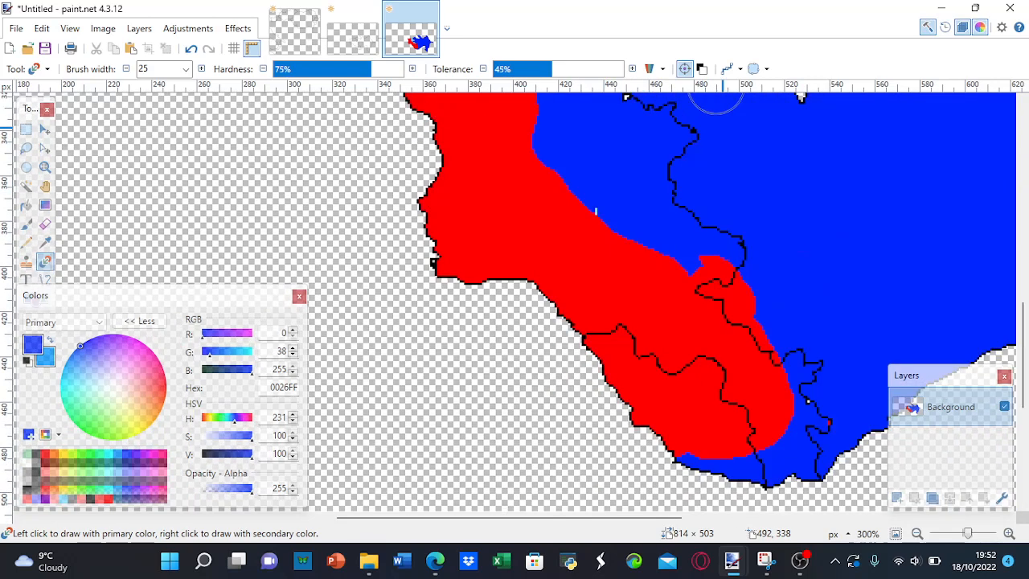
scroll(652, 458, down, 1)
scroll(657, 404, down, 4)
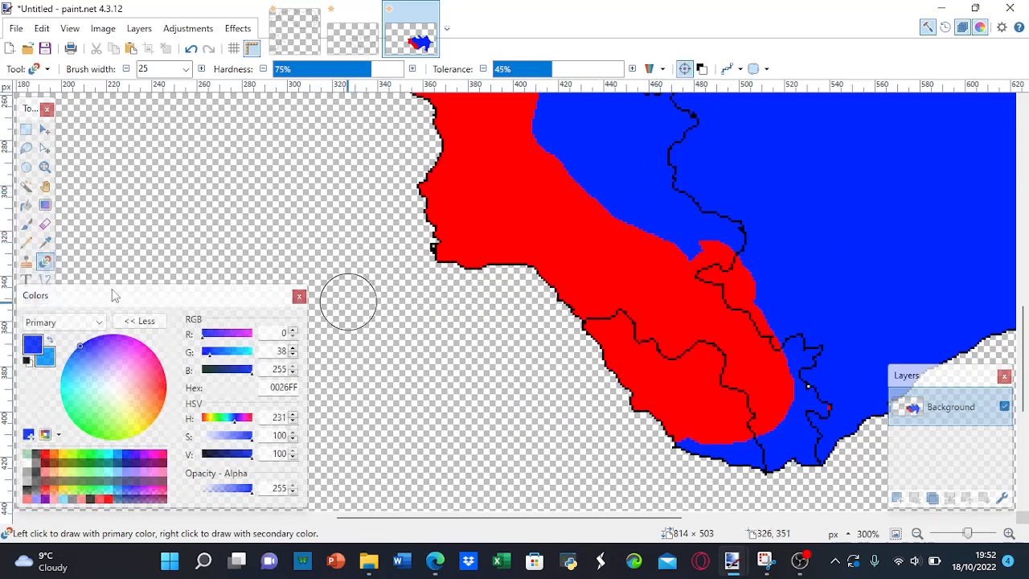
Fill the remaining red areas in Armenia, the southwestern exclave and the adjoining eastern territory with blue 0026FF.
click(27, 205)
click(579, 231)
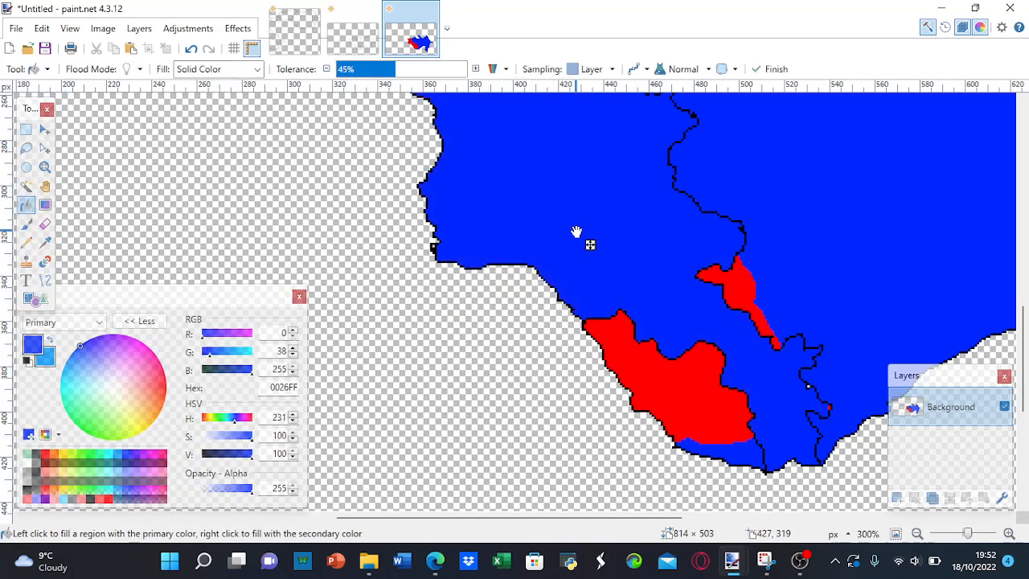
click(657, 388)
click(731, 283)
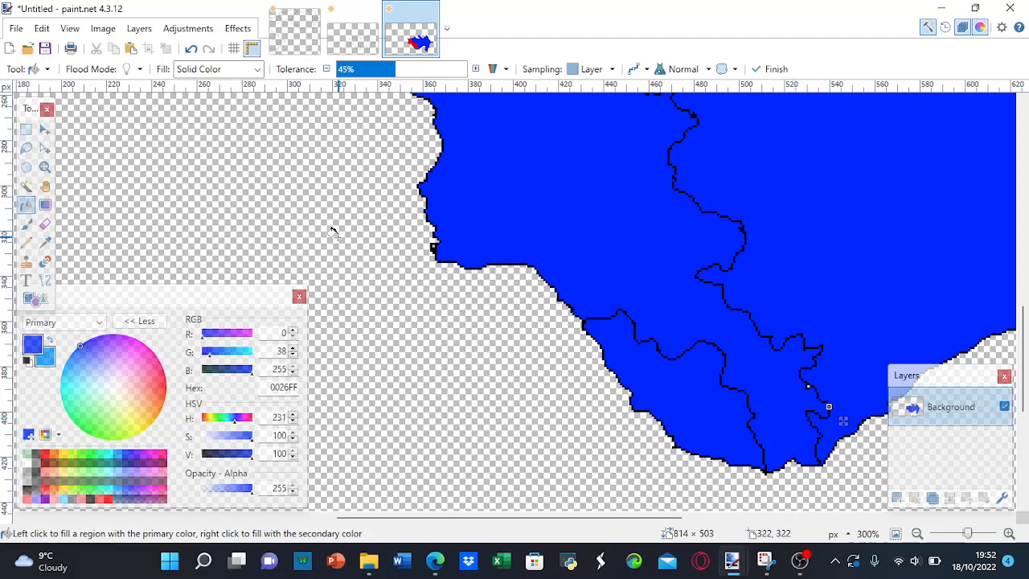
Paint over the southern inner borders with a 25-pixel blue brush and draw a 1-pixel black border from the eastern border to the southwestern edge.
click(27, 223)
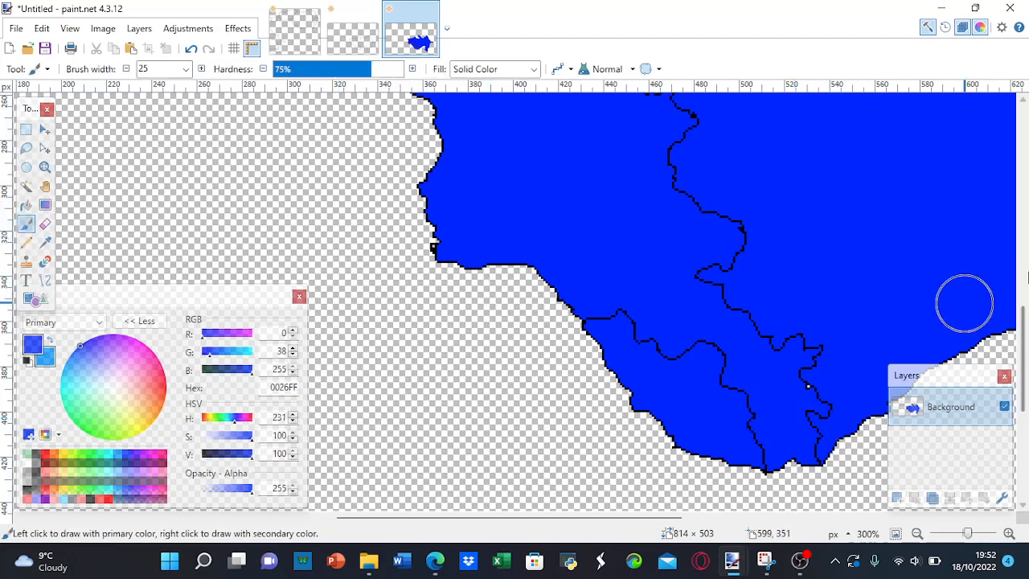
scroll(965, 303, up, 2)
scroll(964, 344, down, 3)
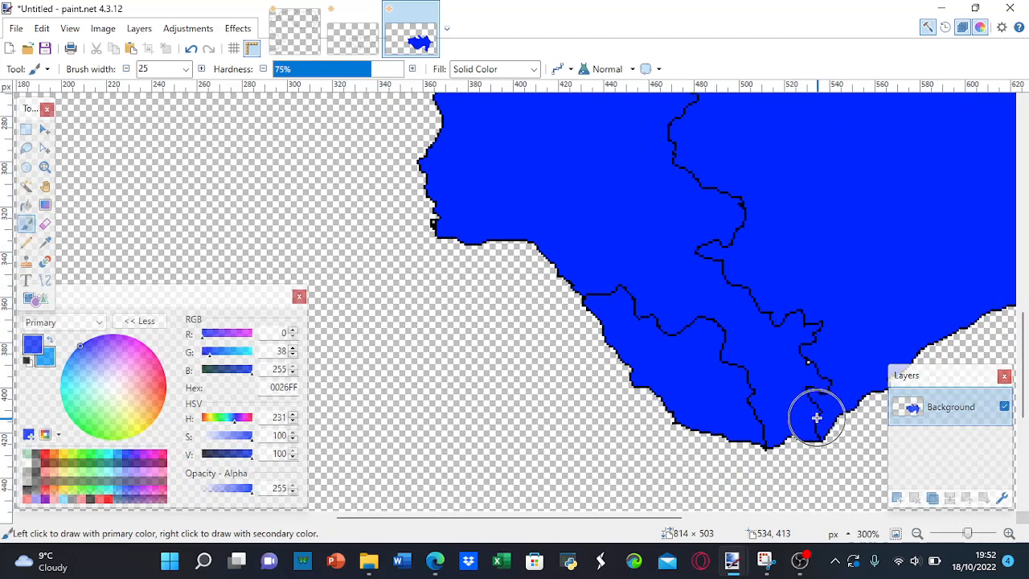
mouse_move(813, 409)
mouse_down()
mouse_move(817, 357)
mouse_move(735, 279)
mouse_move(709, 212)
mouse_move(723, 277)
mouse_move(689, 317)
mouse_move(635, 314)
mouse_move(613, 292)
mouse_up()
drag(724, 331, 757, 414)
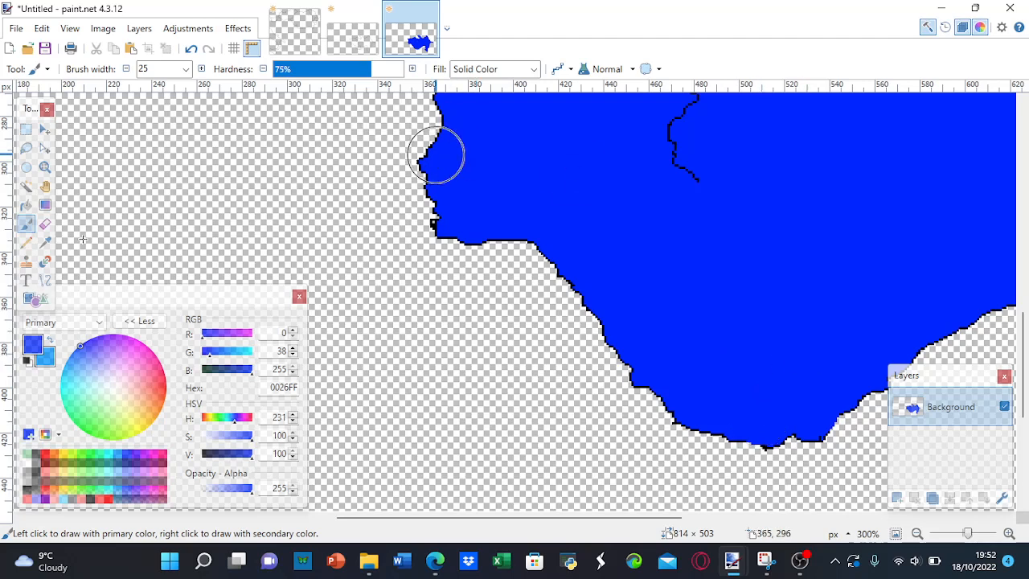
drag(238, 455, 202, 455)
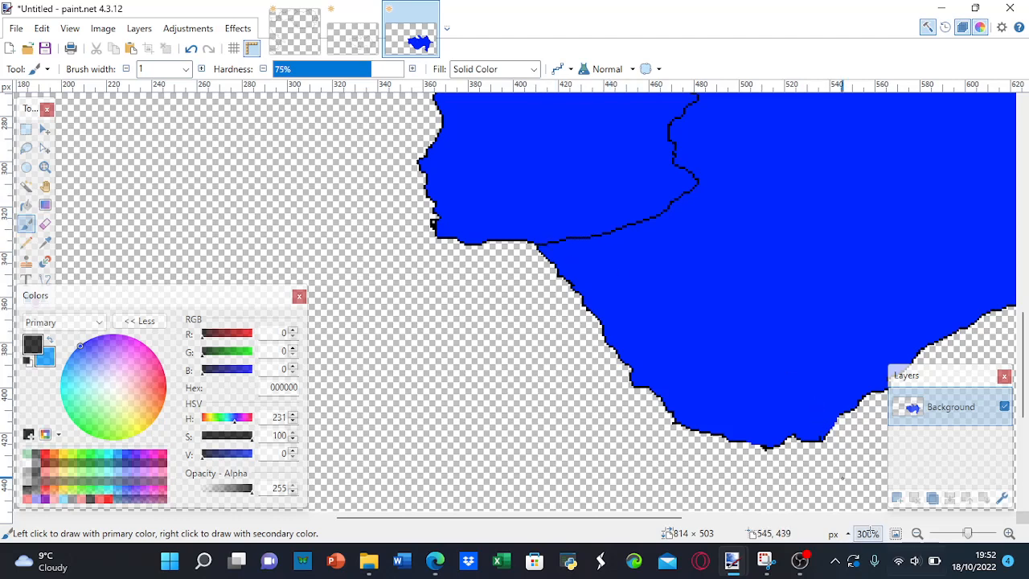
Fill both blue countries, on either side of the redrawn border, with green 00FF21.
click(895, 533)
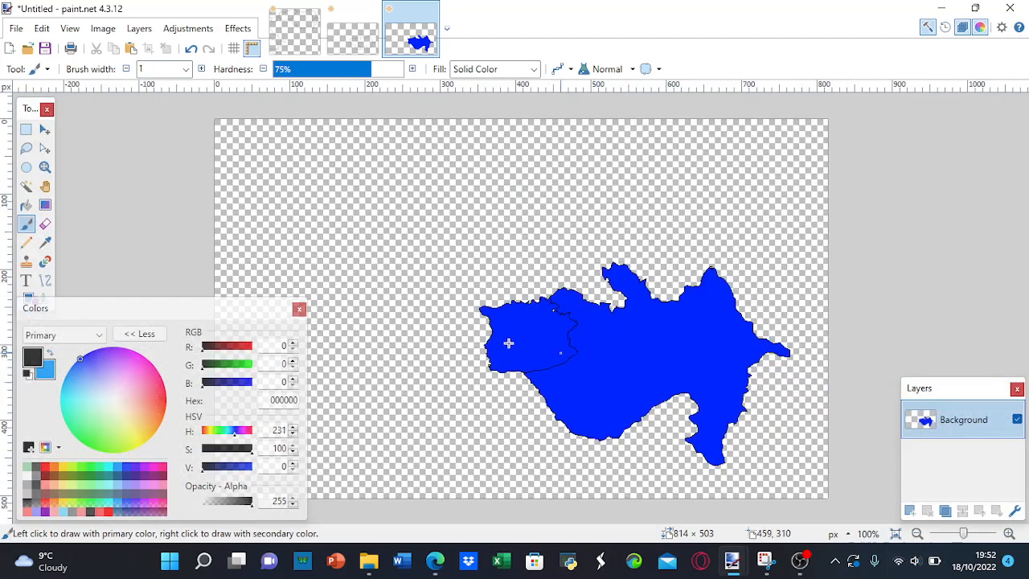
click(24, 205)
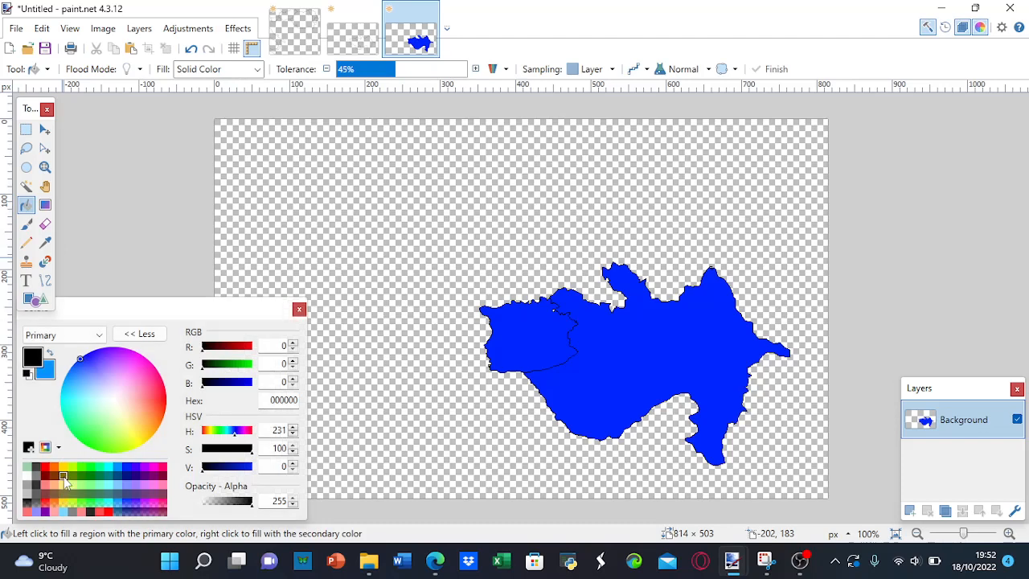
click(91, 468)
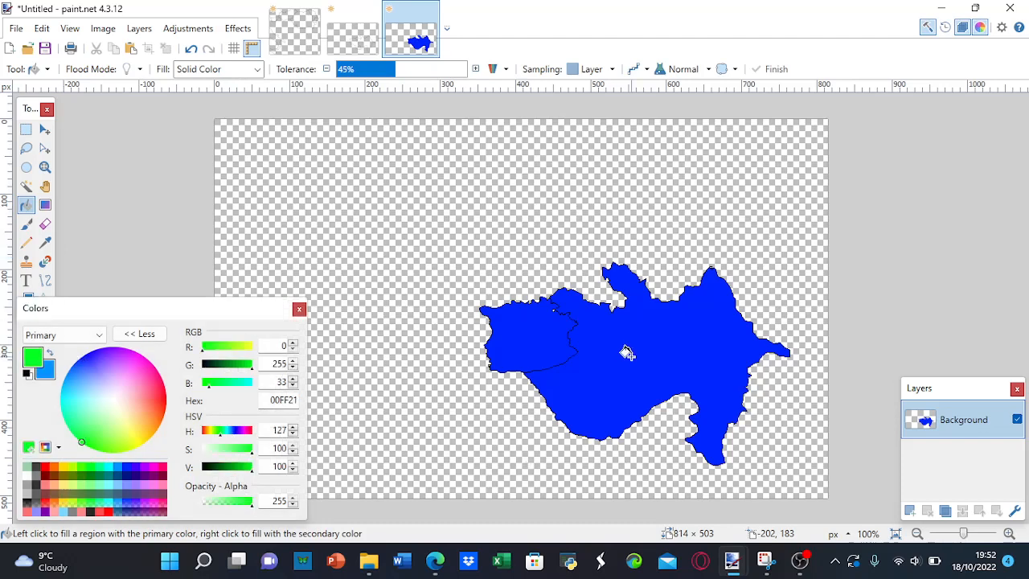
click(656, 327)
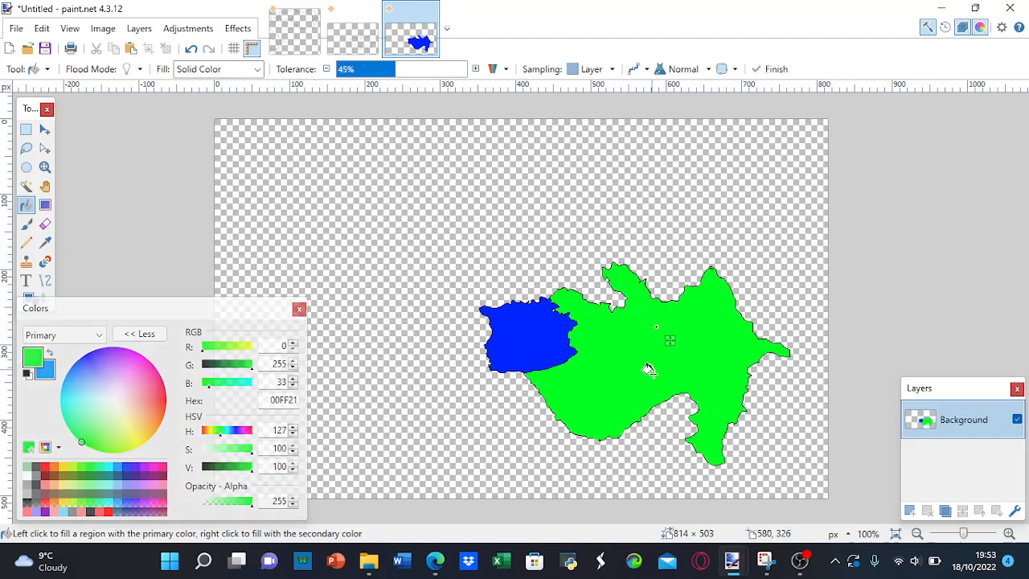
click(537, 353)
Switch to the unfilled border outline image and fill Armenia with dark green 007F46.
click(26, 223)
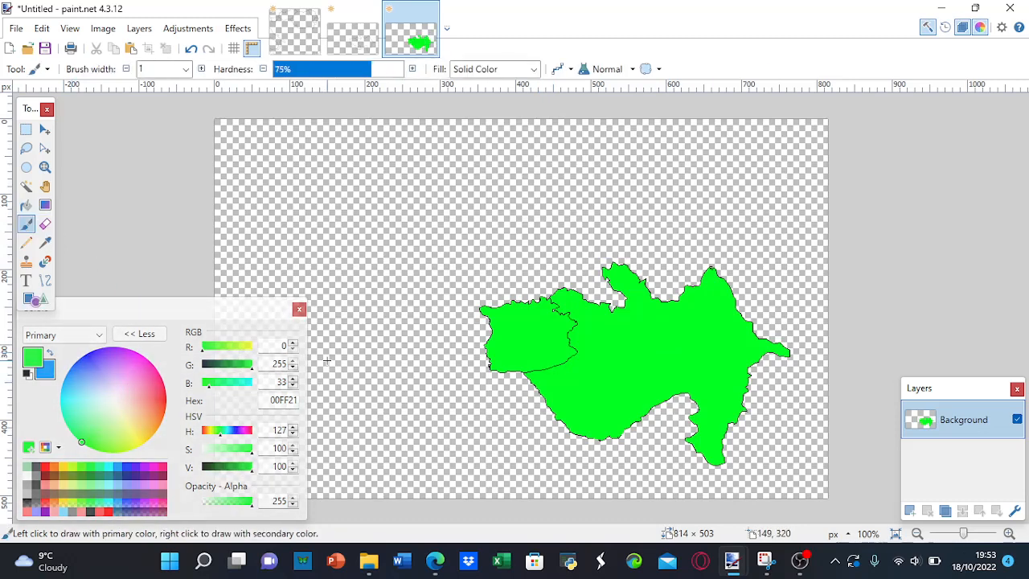
click(352, 32)
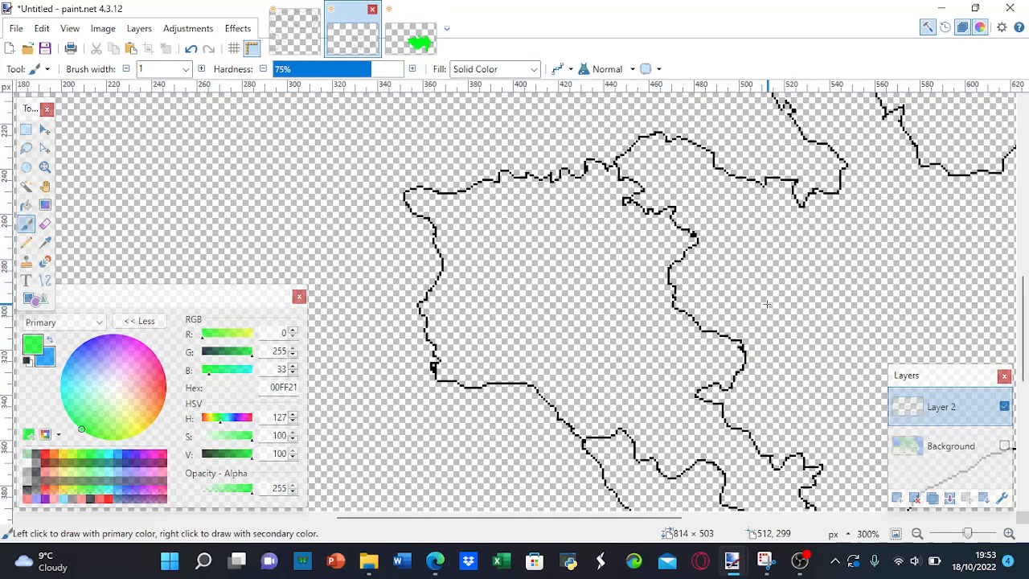
click(25, 205)
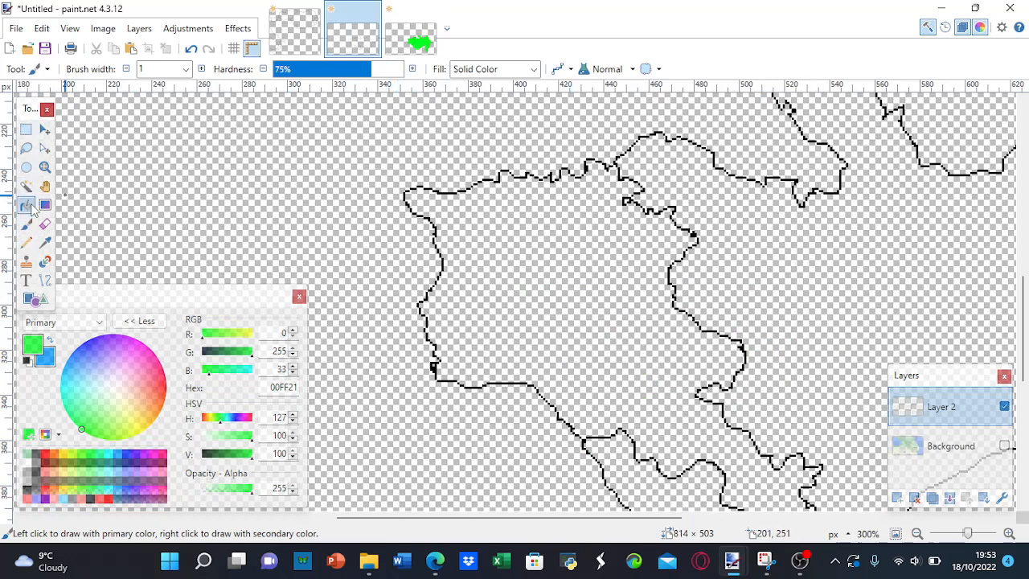
click(634, 338)
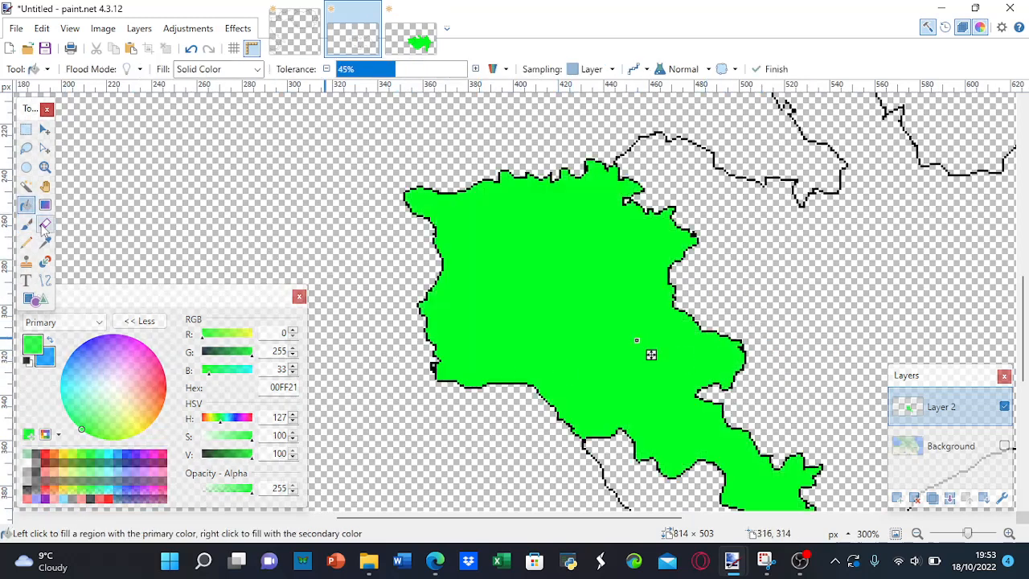
click(99, 463)
click(26, 271)
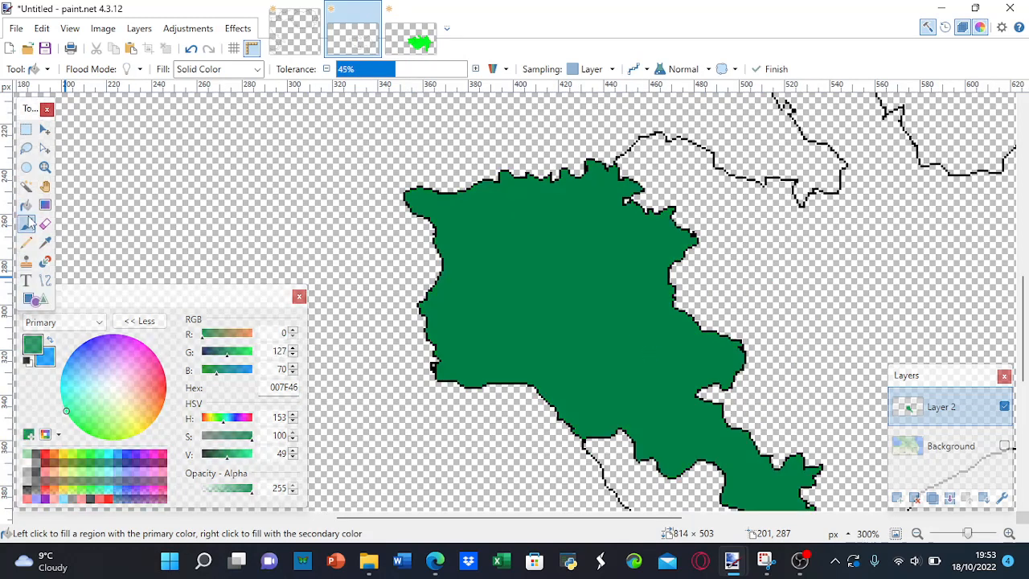
Fill Azerbaijan and its southwestern exclave with purple A17FFF, fit the whole map in view and close the Colors window.
click(131, 467)
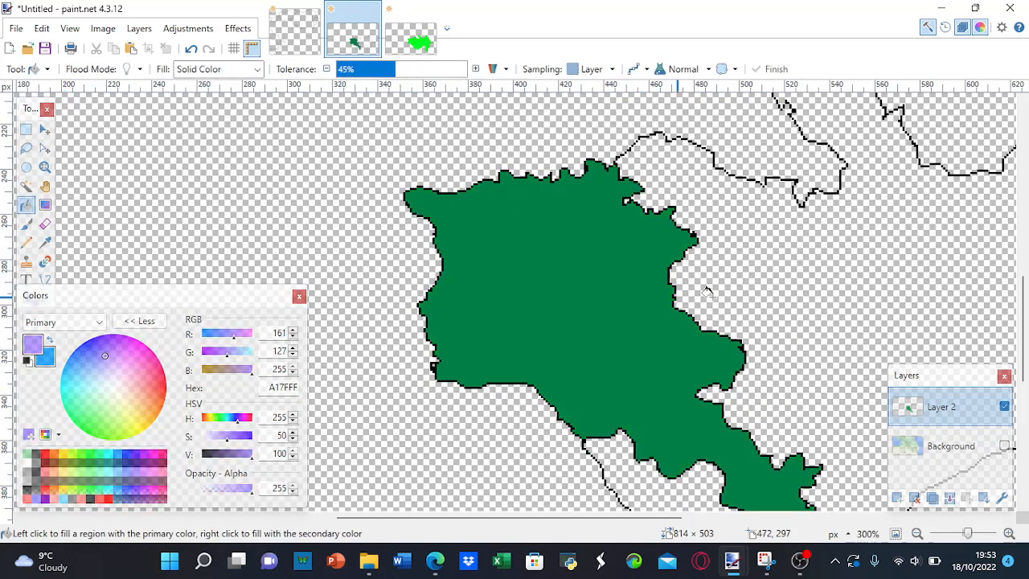
click(736, 293)
click(631, 471)
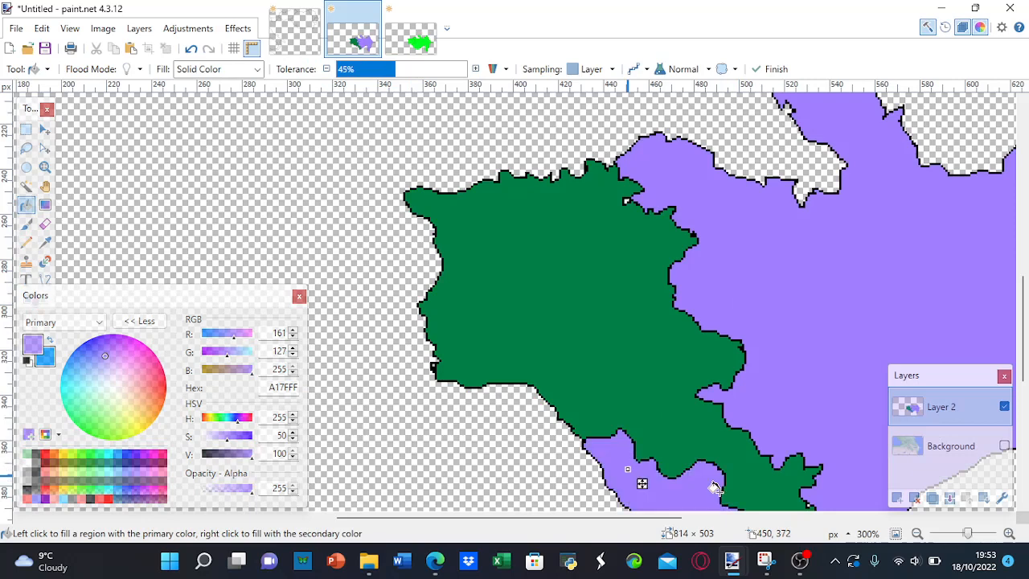
click(894, 534)
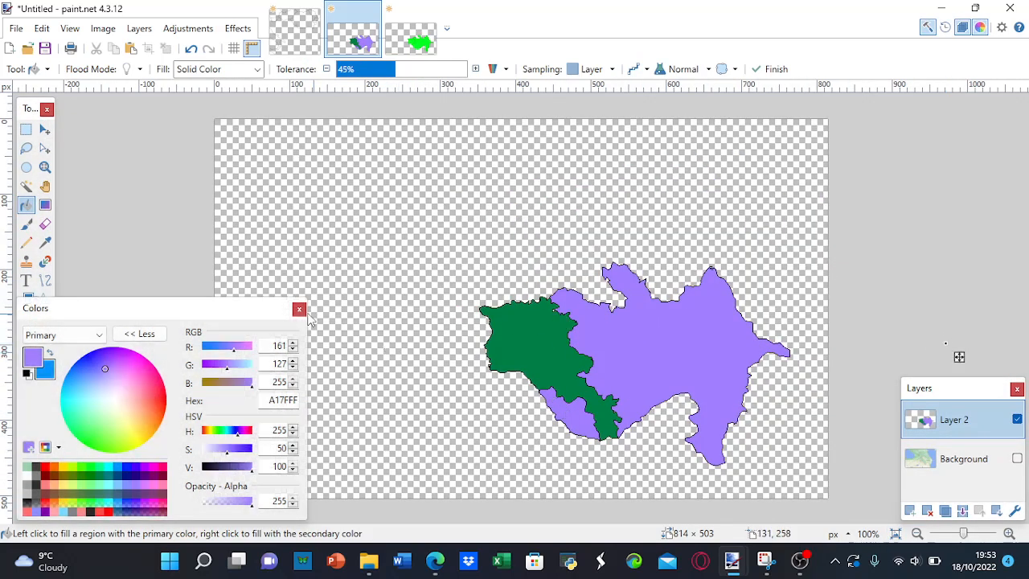
click(303, 311)
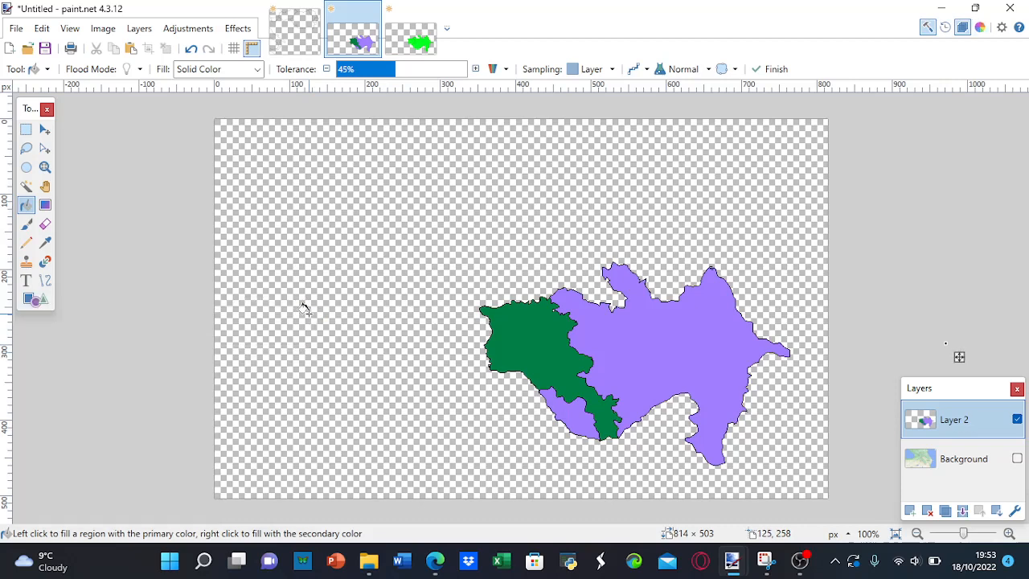